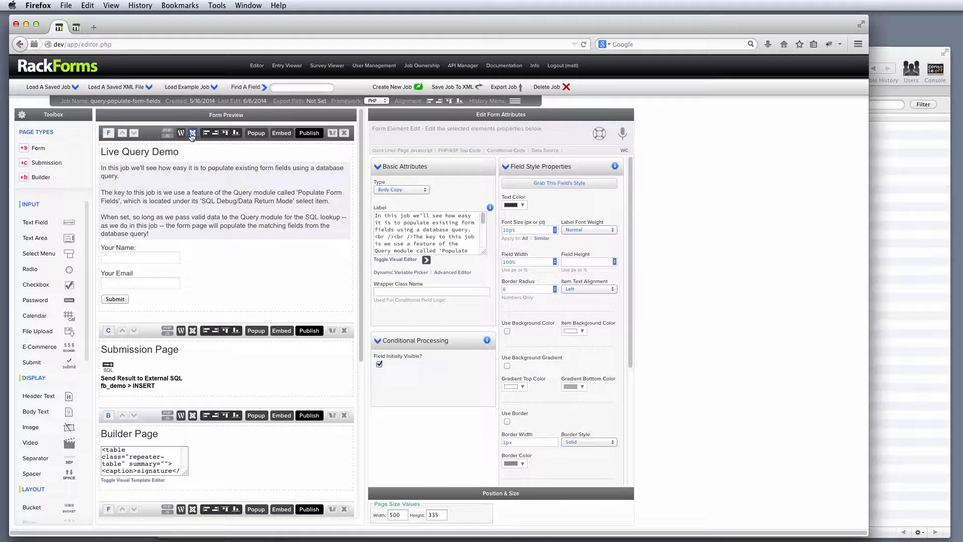
Review the first form's name and email fields and the SQL INSERT code of the first submission page.
mouse_move(194, 257)
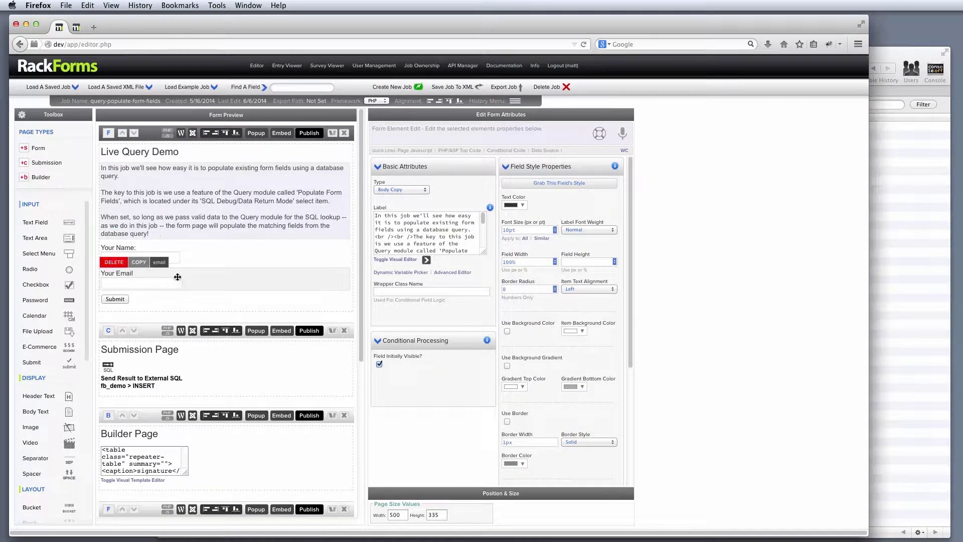
click(188, 249)
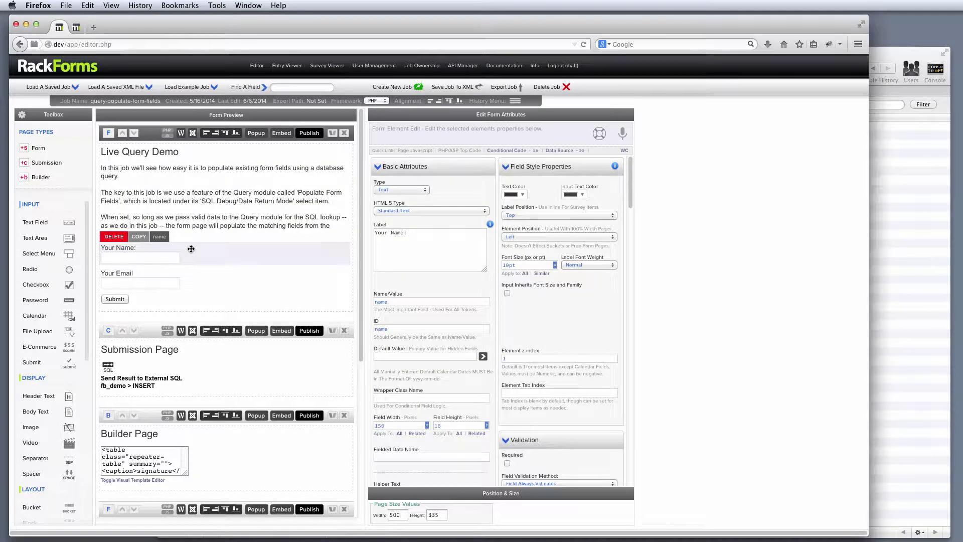
click(214, 282)
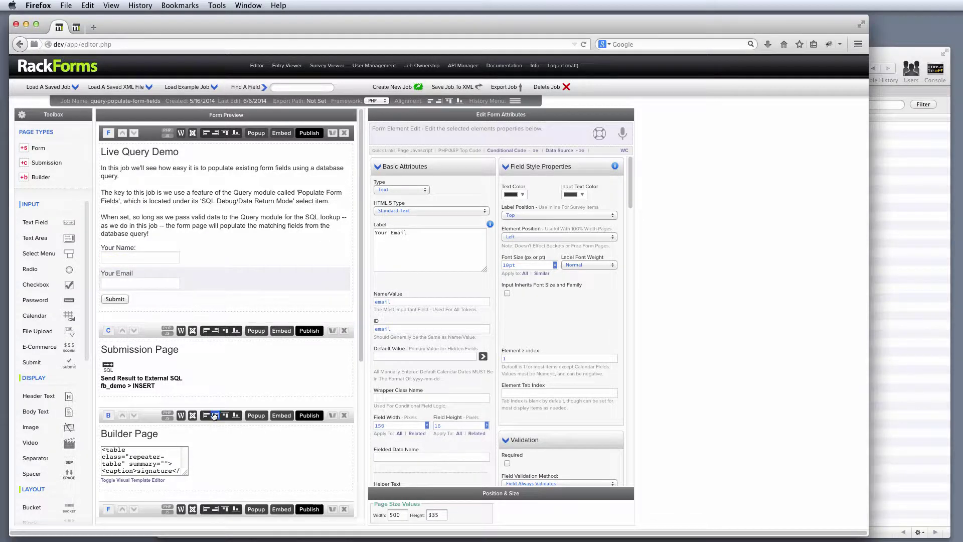
click(156, 376)
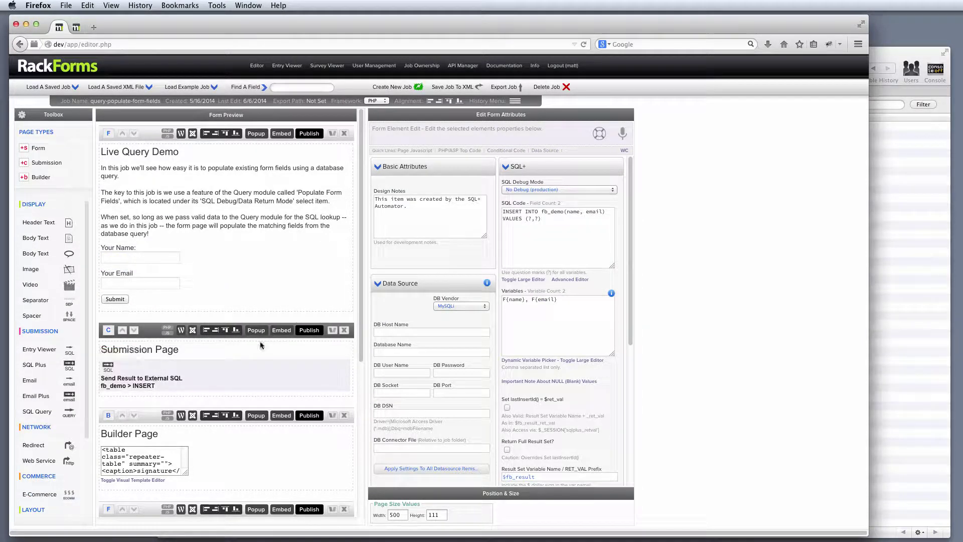
drag(541, 213, 564, 213)
Compare the Name/Value settings of the first form's name and email fields with the fb_demo table columns in Sequel Pro.
click(881, 206)
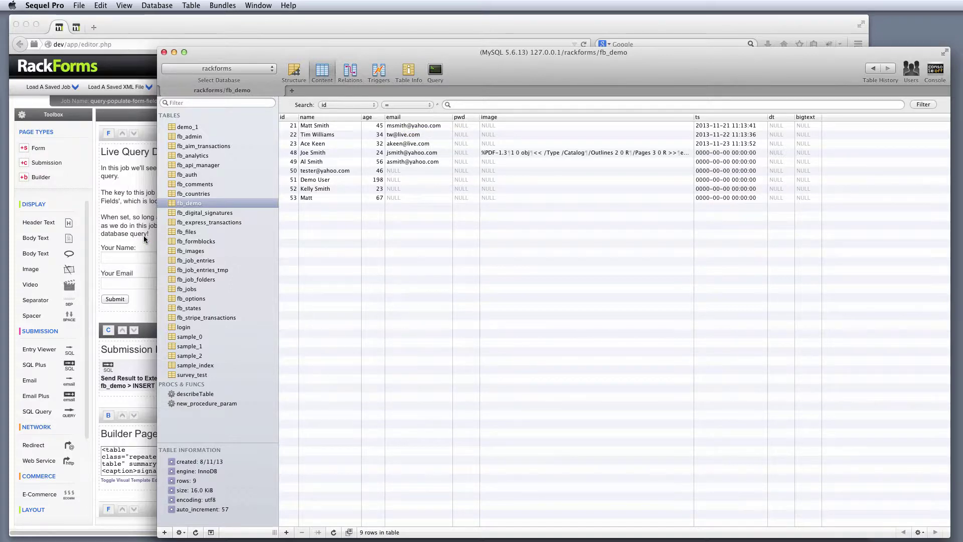
click(190, 253)
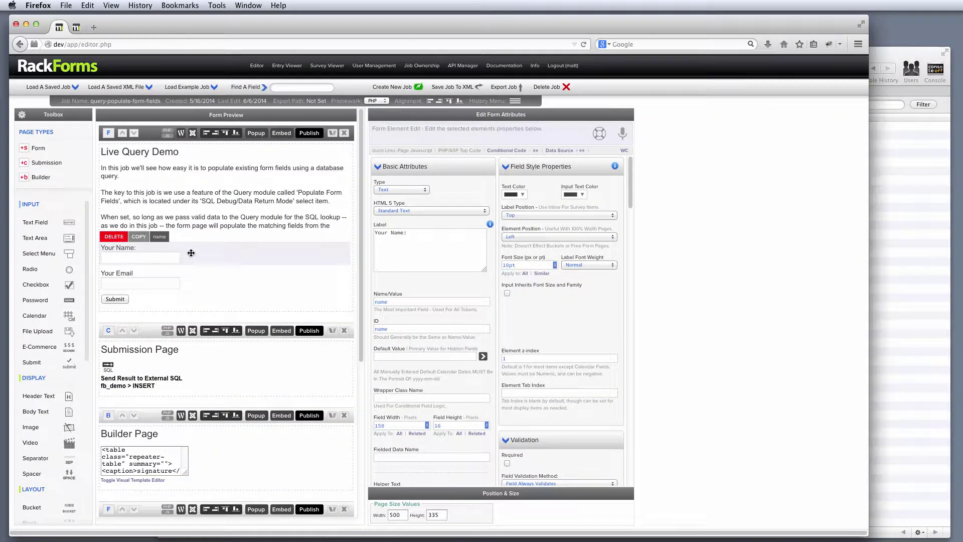
click(394, 303)
click(228, 281)
drag(394, 301, 364, 301)
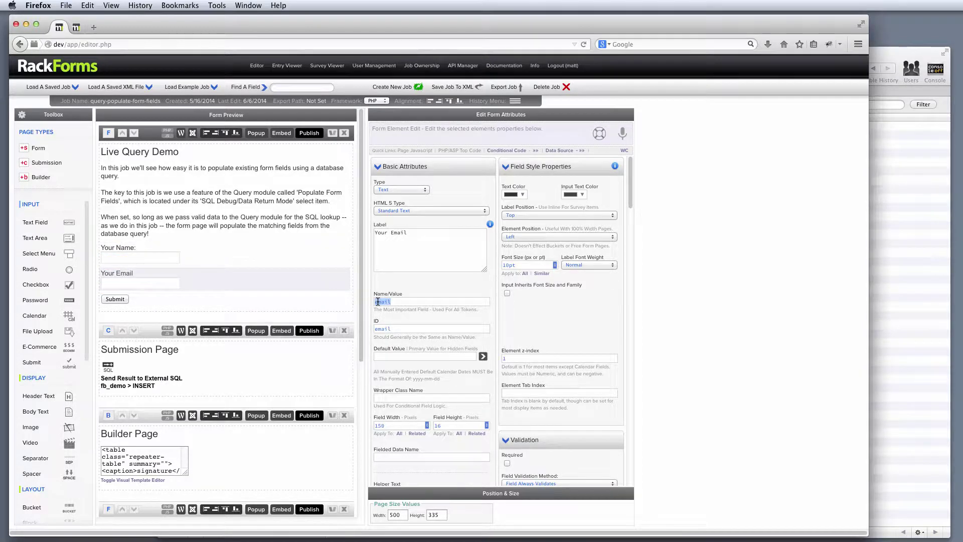
key(super+Tab)
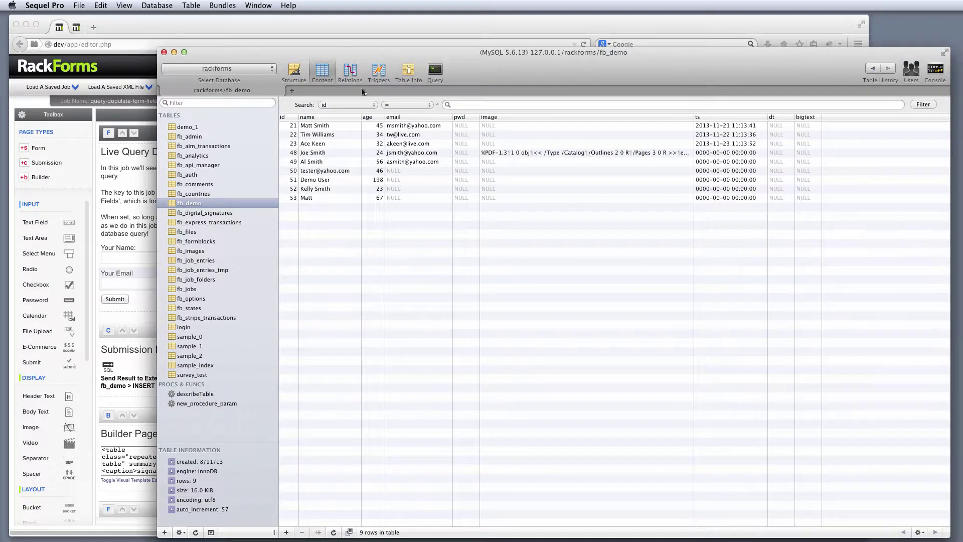
Return to the RackForms editor and choose Populate Form Fields as the second form's query SQL Debug/Data Return Mode.
click(142, 182)
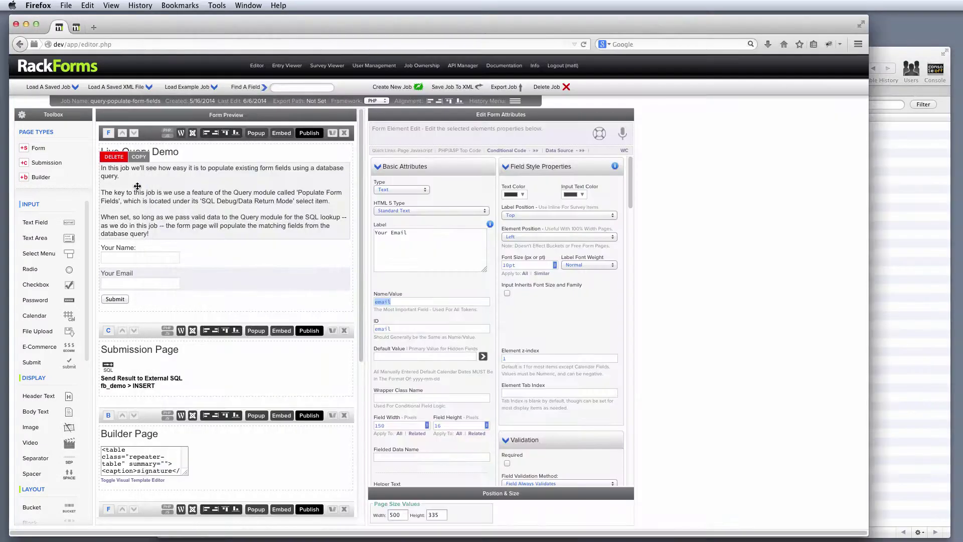
scroll(214, 279, down, 5)
scroll(214, 280, down, 3)
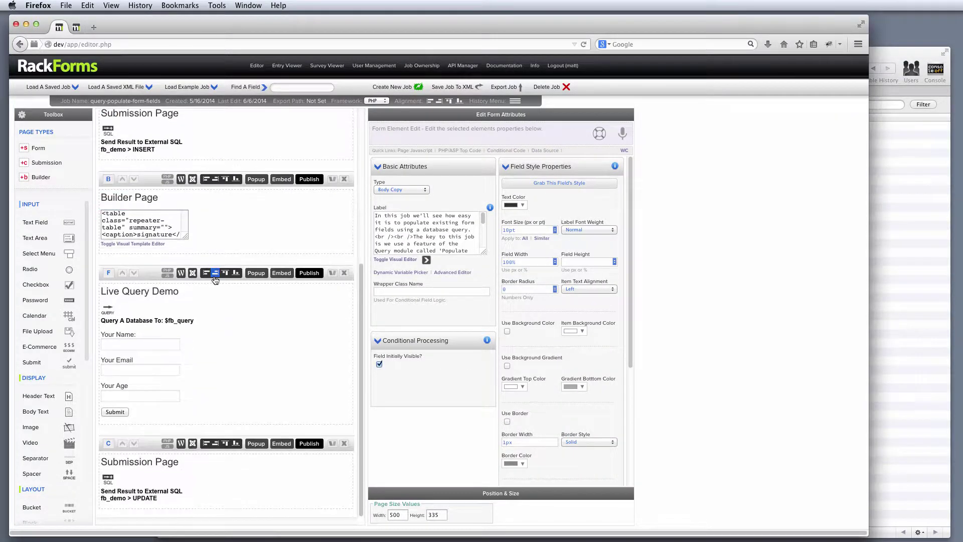
click(161, 312)
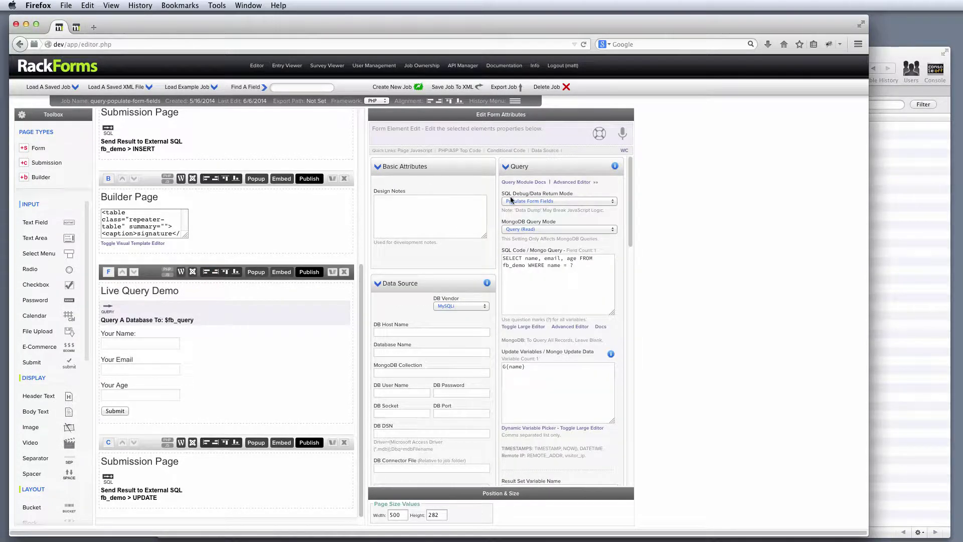
drag(501, 194, 580, 195)
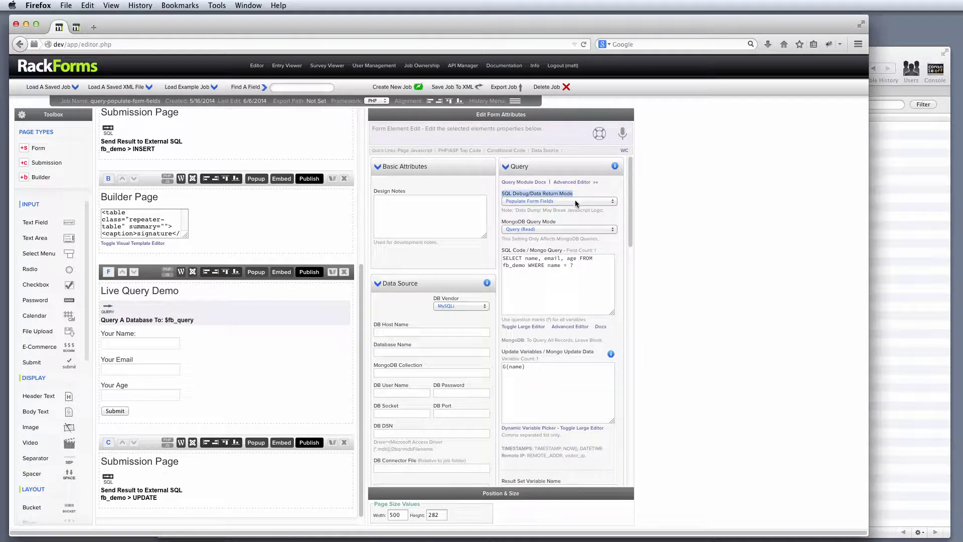
click(574, 201)
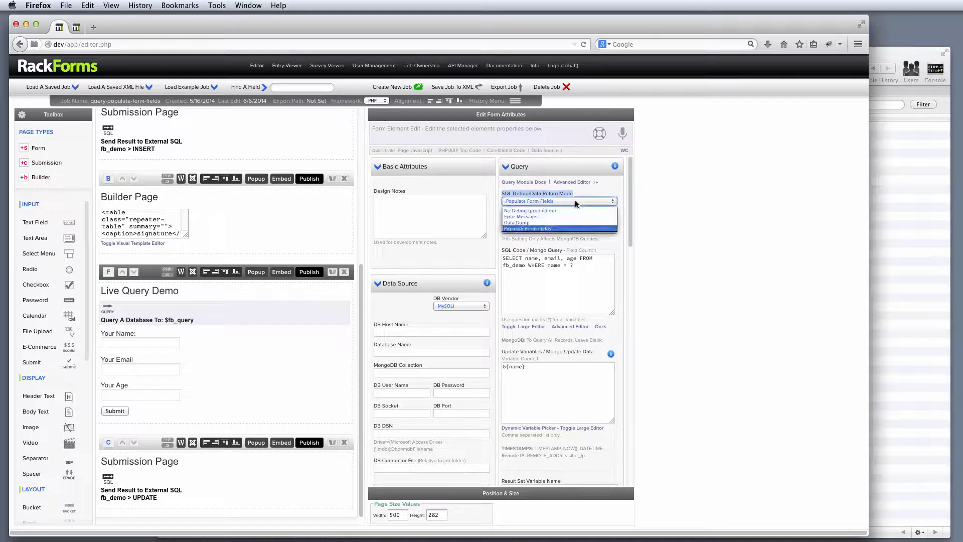
click(548, 229)
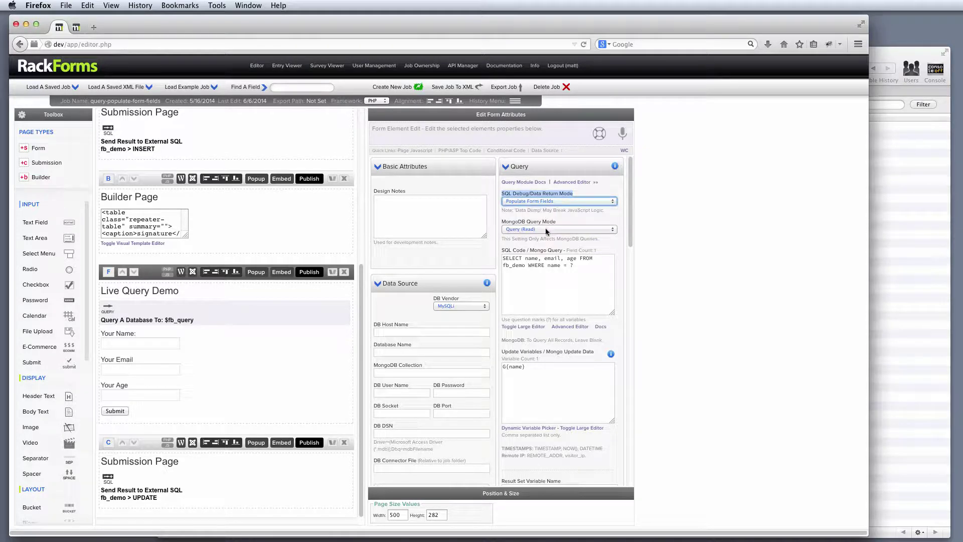
Compare the columns in the query's SELECT statement with the Name/Value settings of the second form's name and email fields.
drag(595, 259, 483, 254)
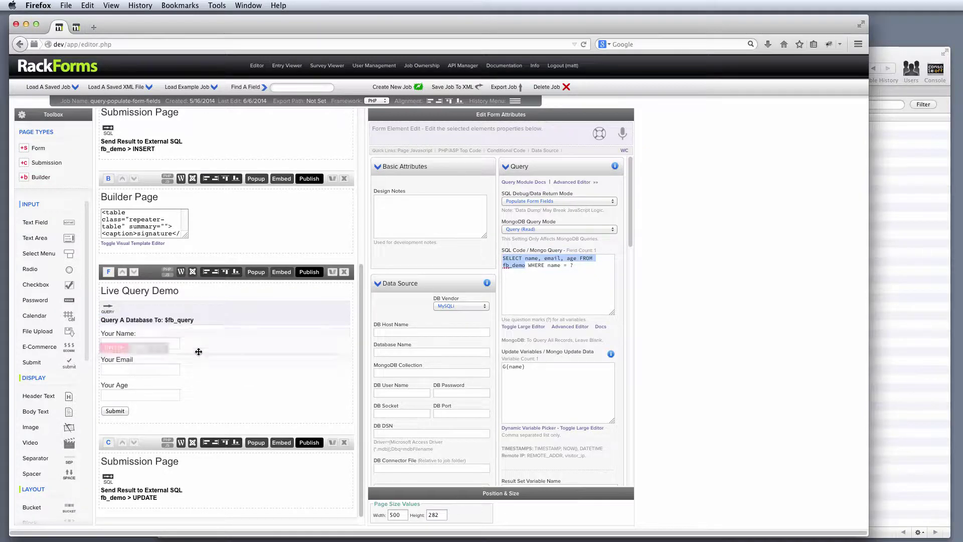
mouse_move(203, 340)
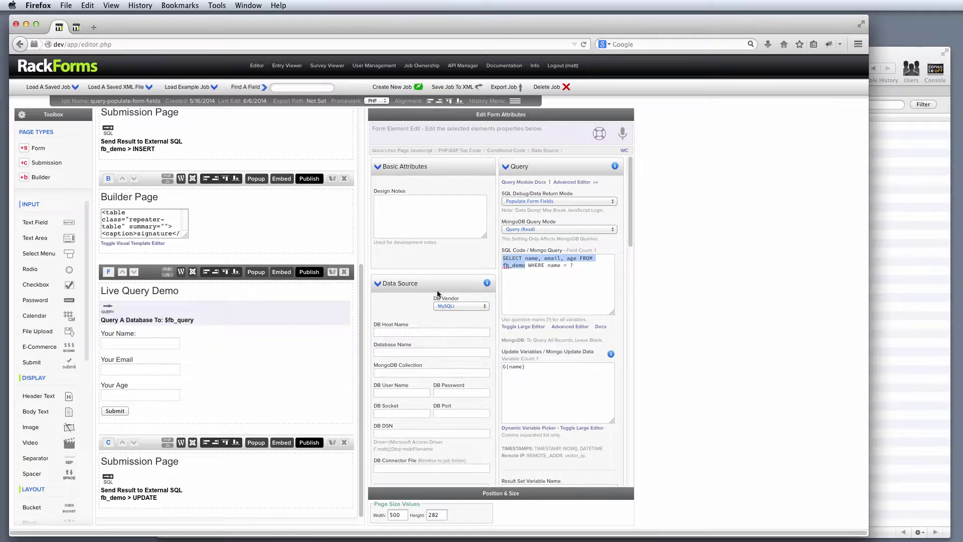
mouse_move(150, 355)
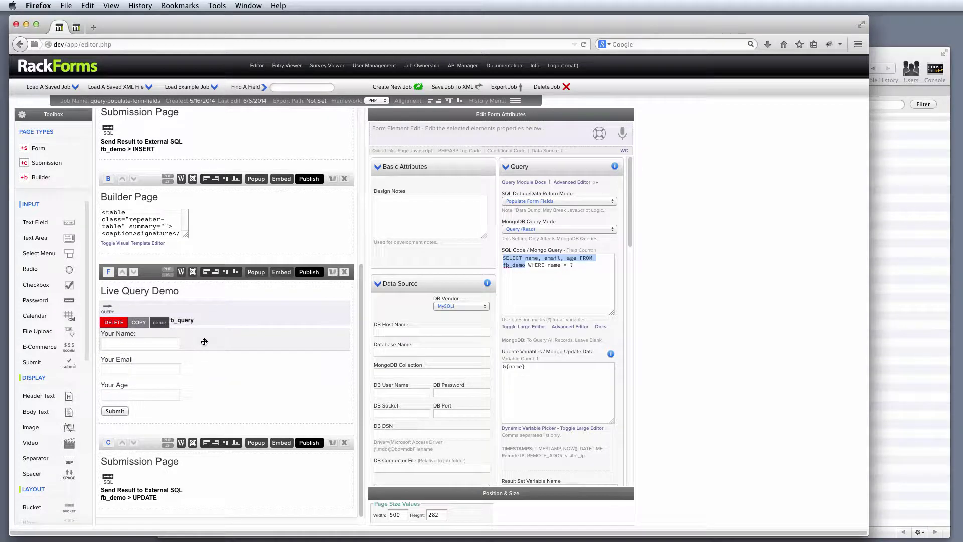
click(204, 342)
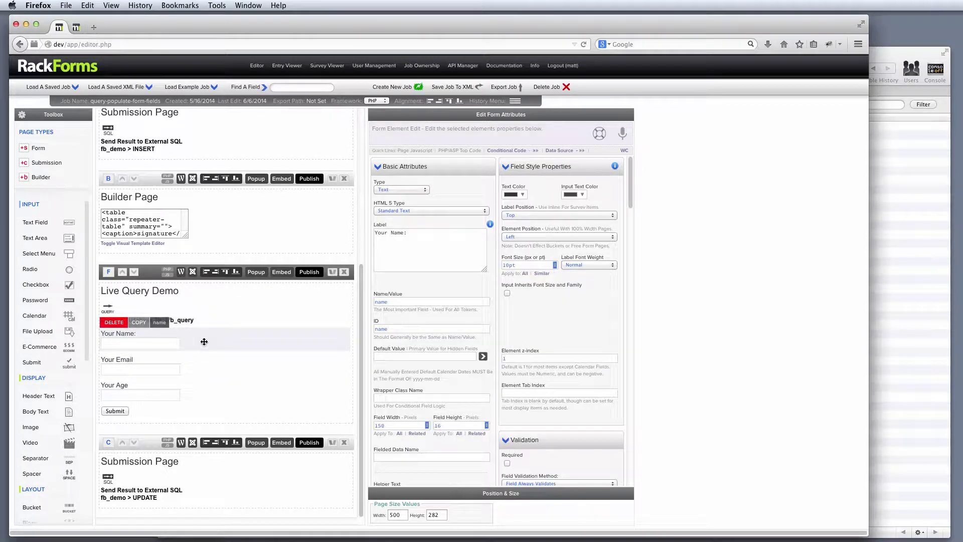
drag(381, 295, 375, 295)
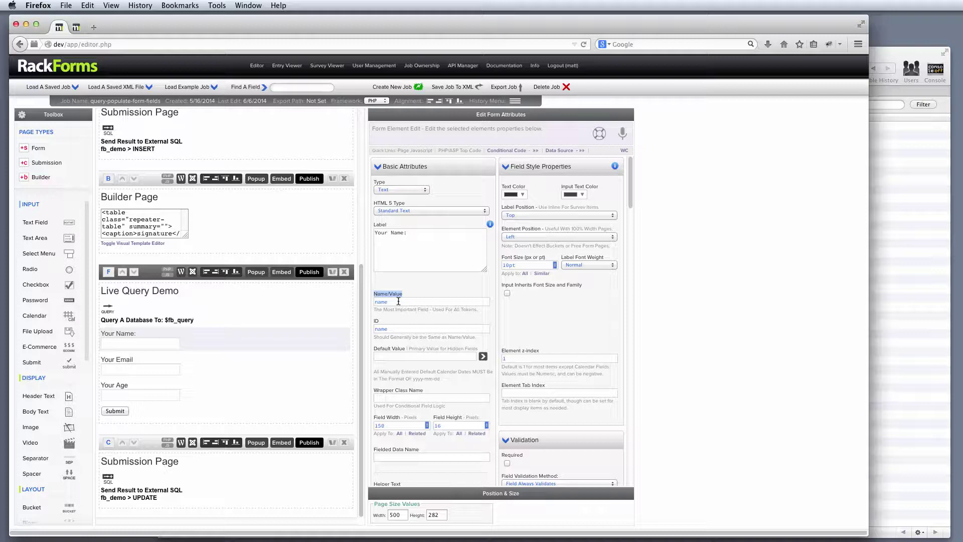
double_click(396, 301)
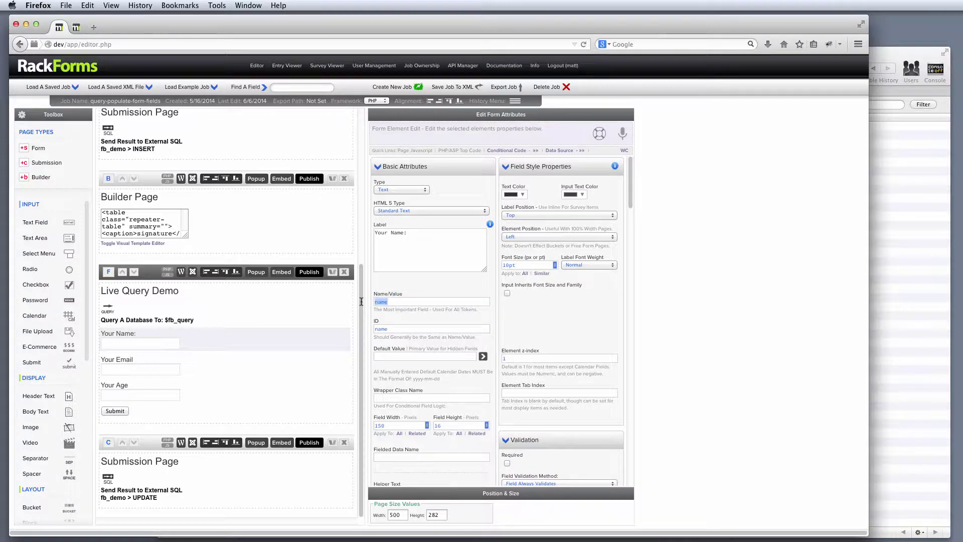
click(204, 366)
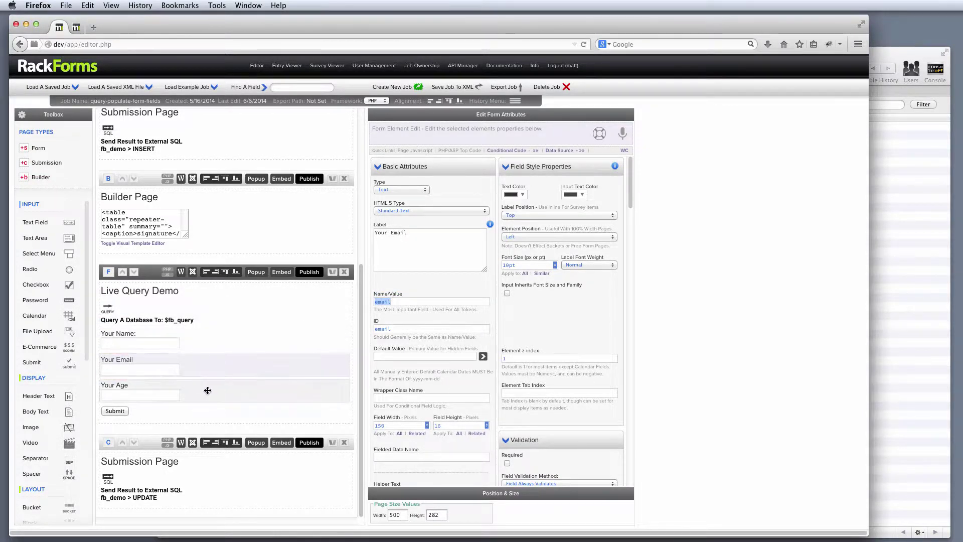
Check the fb_demo columns in Sequel Pro, then review the RackForms name field and the query's SELECT statement again.
click(919, 204)
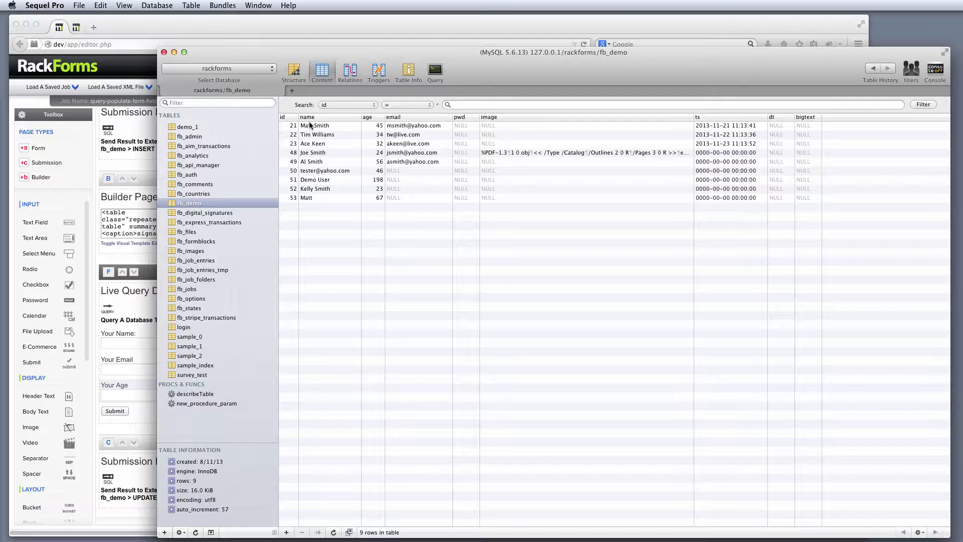
click(115, 335)
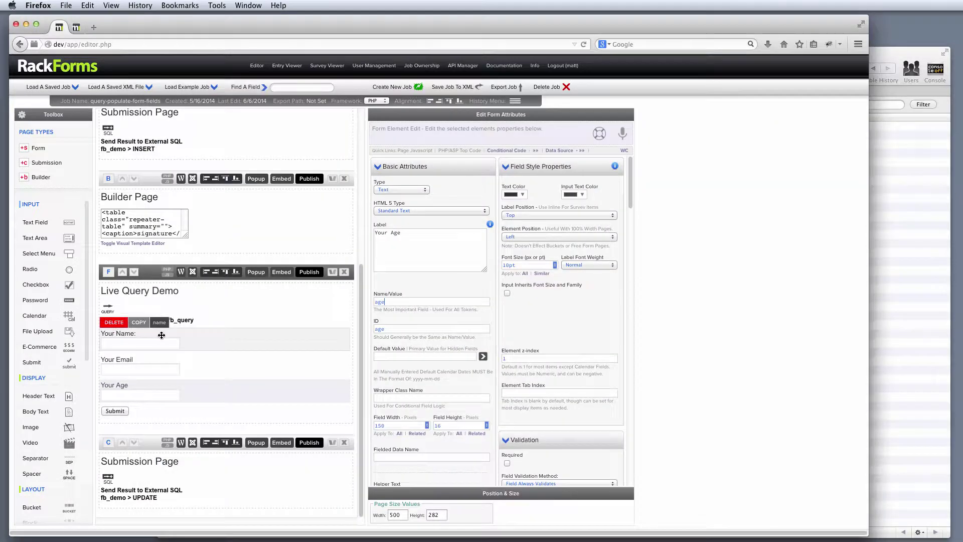
click(161, 334)
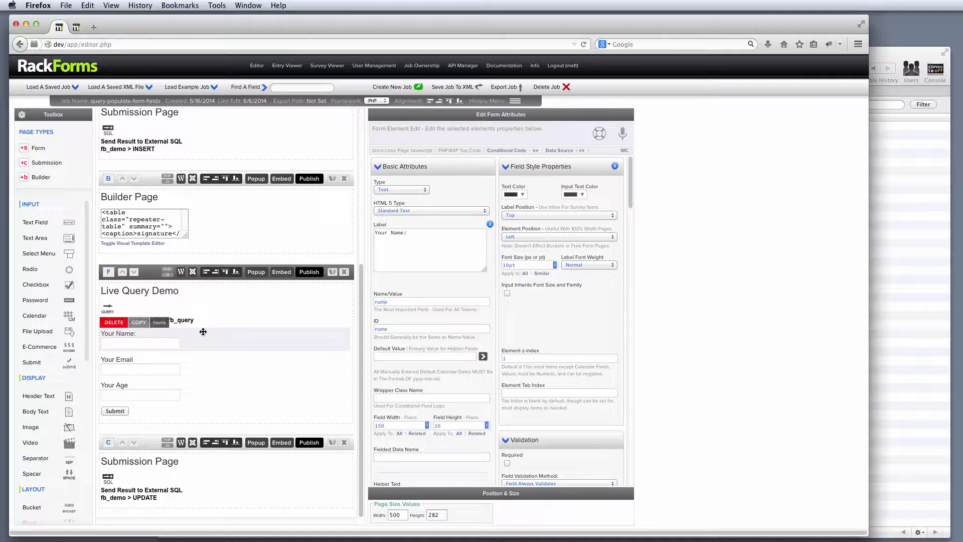
click(215, 321)
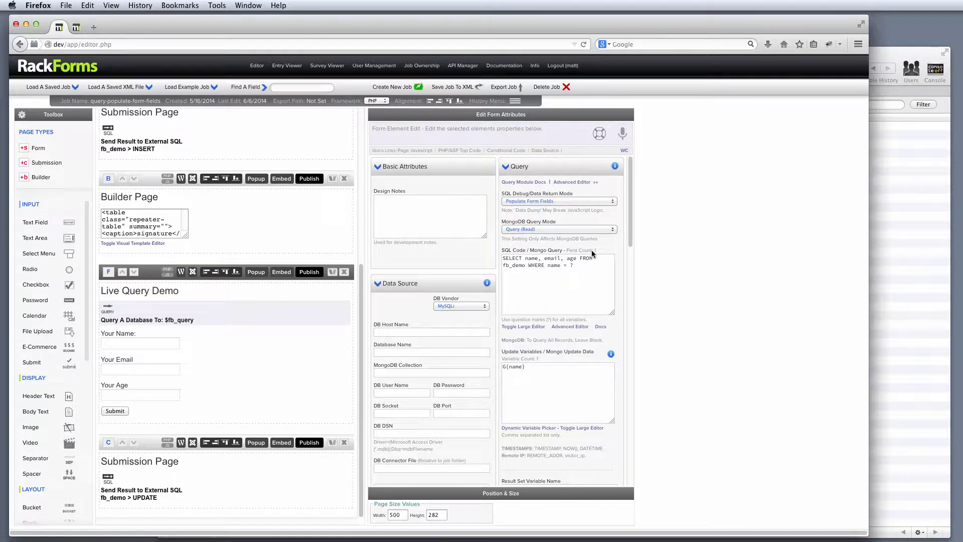
drag(526, 265, 503, 257)
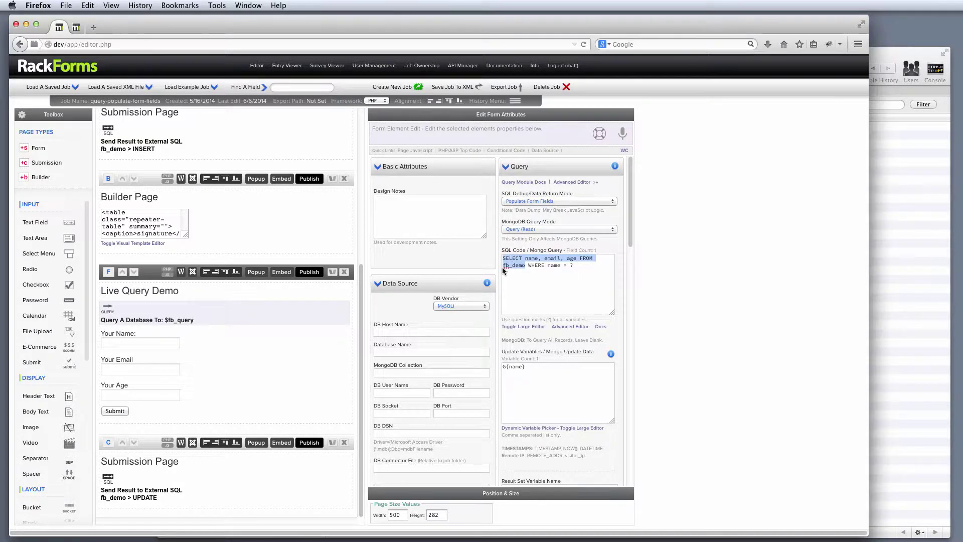
Set the second form's name field default value to the query token ${fb_query[0]['name']}.
click(186, 329)
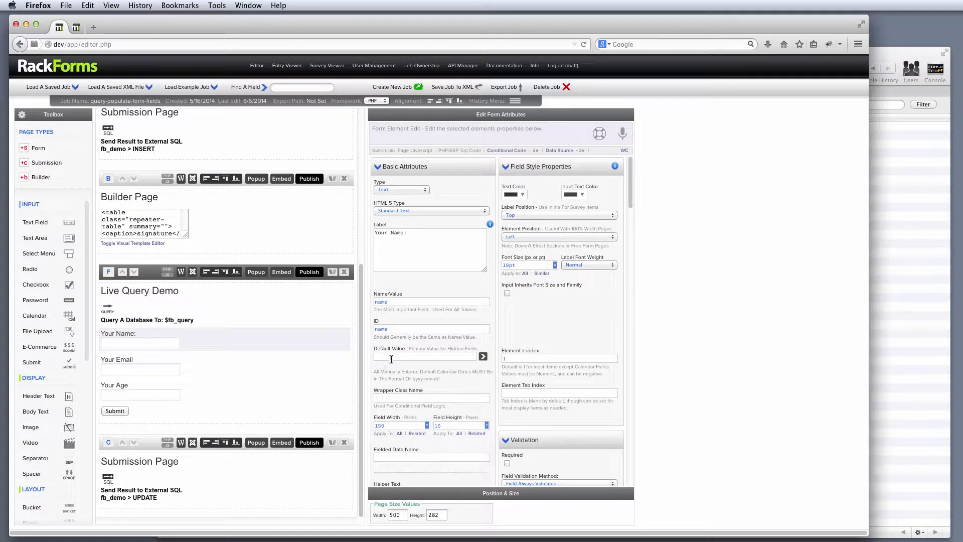
click(482, 356)
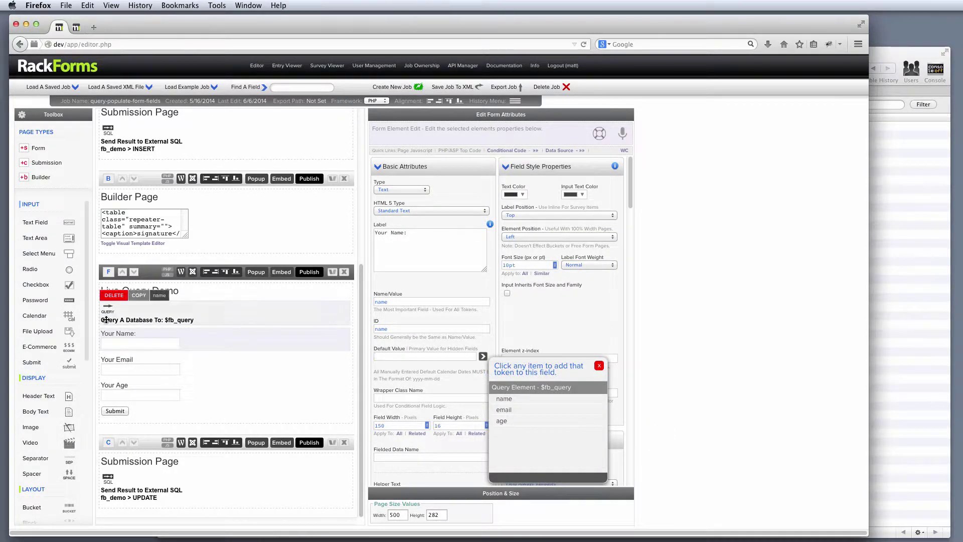
click(503, 398)
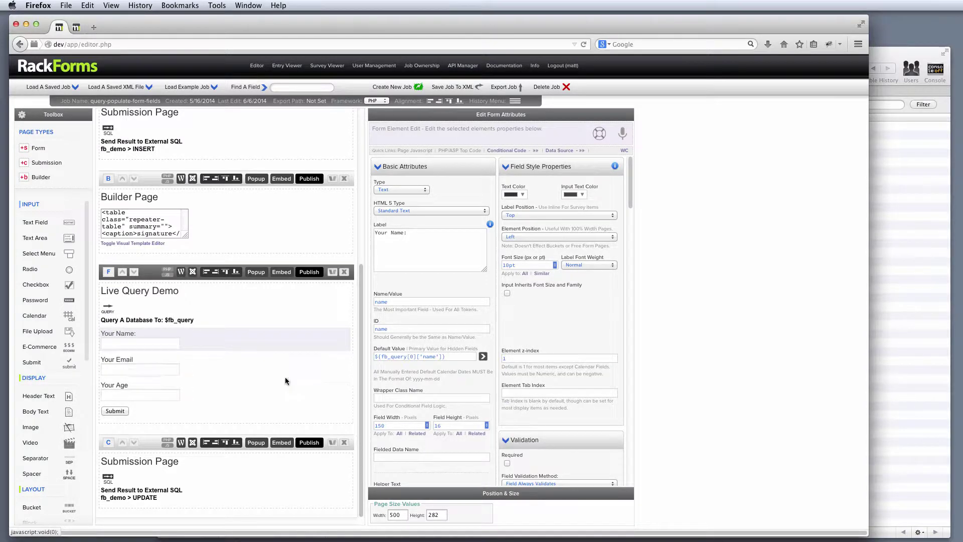
Set the second form's email and age default values to their matching $fb_query tokens, ${fb_query[0]['email']} and ${fb_query[0]['age']}.
click(233, 359)
click(482, 357)
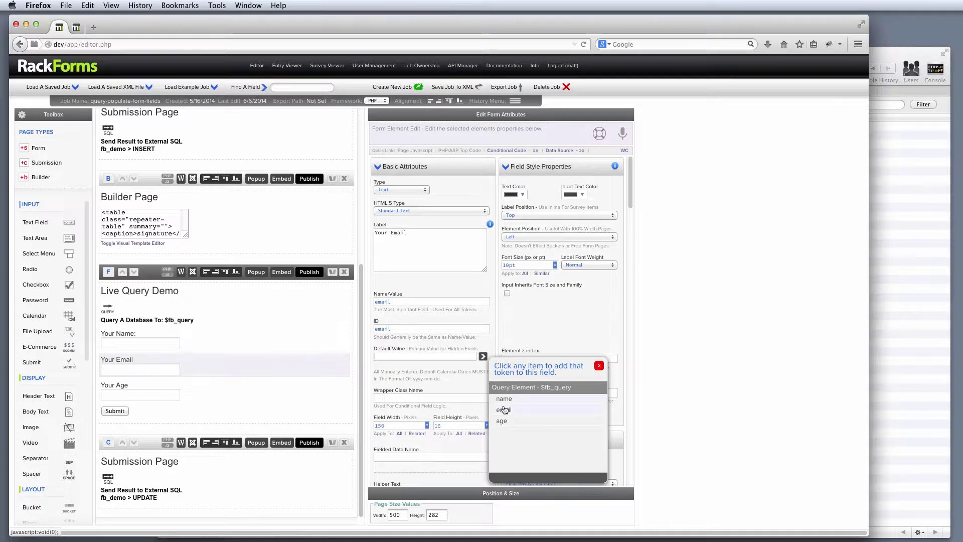
click(504, 410)
click(197, 389)
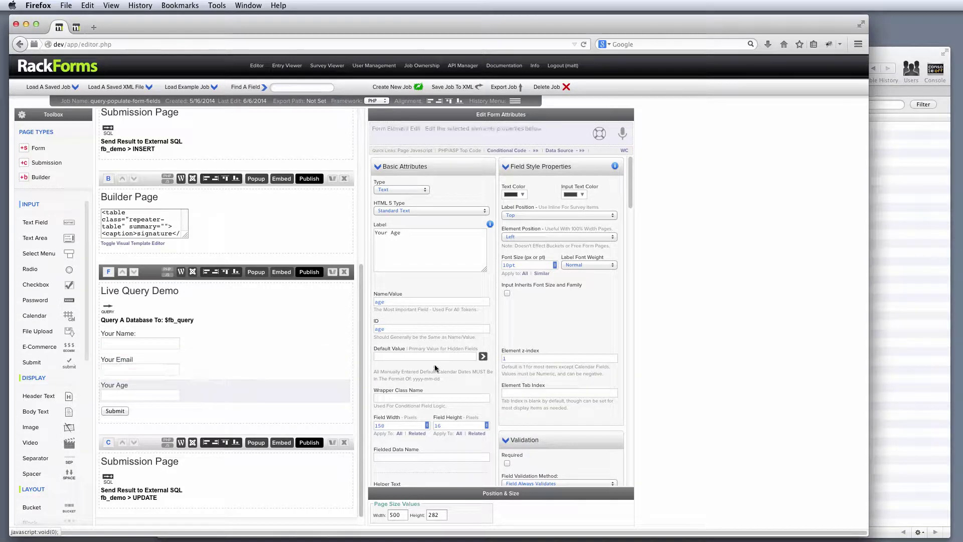
click(482, 356)
click(510, 420)
Clear the query tokens from the default values of the second form's age, email and name fields.
drag(454, 357, 338, 349)
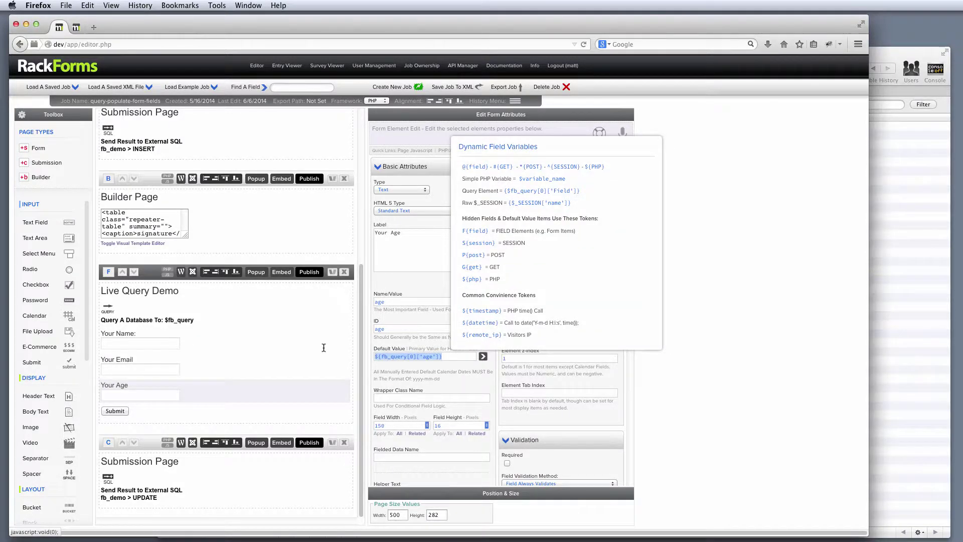
click(258, 365)
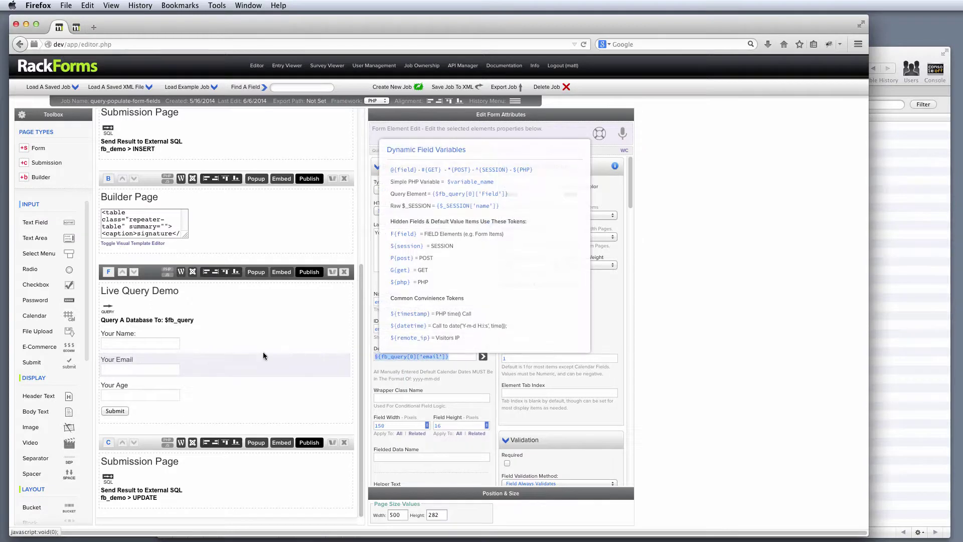
click(223, 341)
triple_click(443, 356)
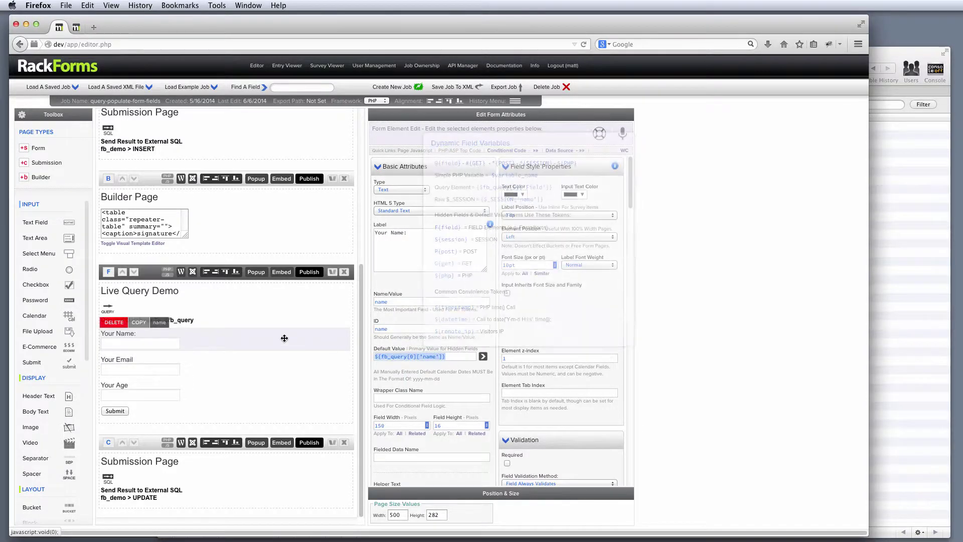
key(BackSpace)
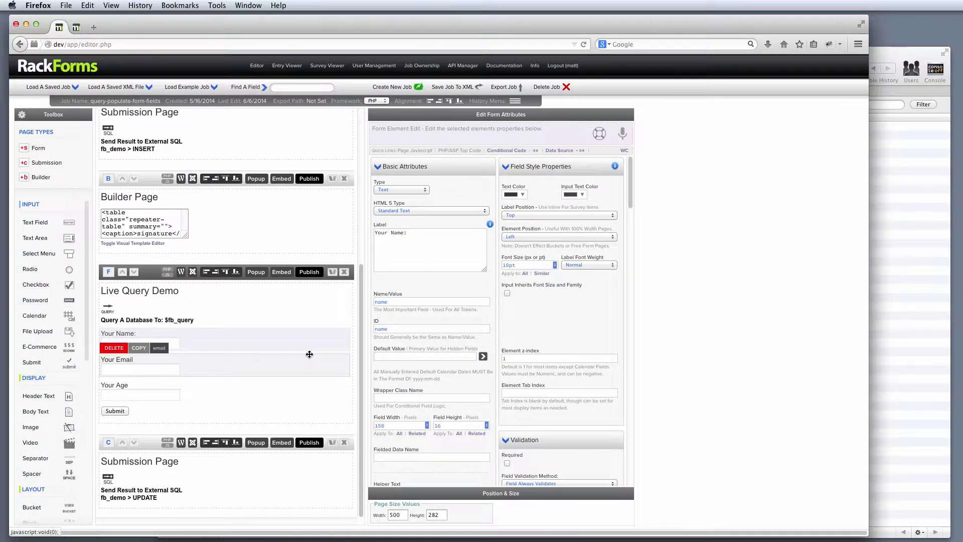
Review the settings of the query element on the second Live Query Demo form.
click(224, 319)
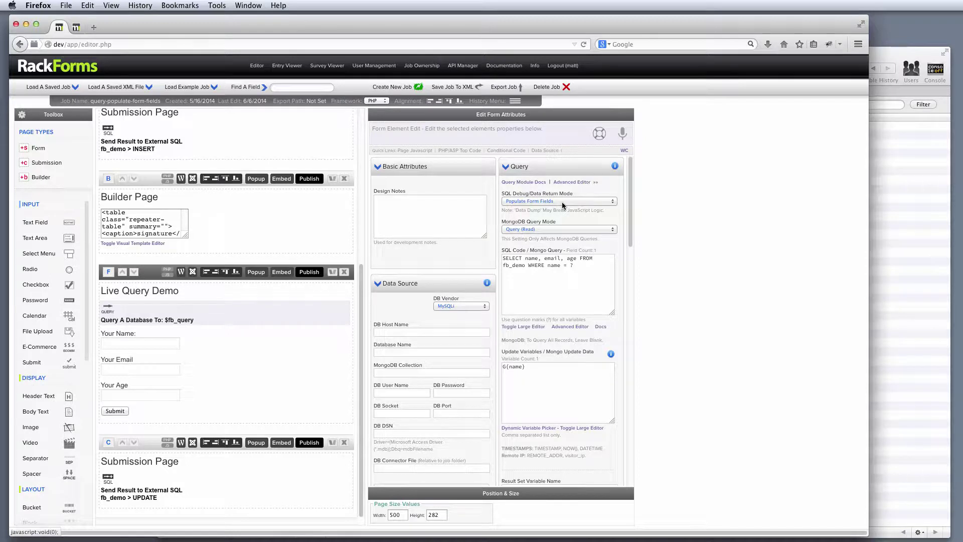
scroll(360, 293, up, 1)
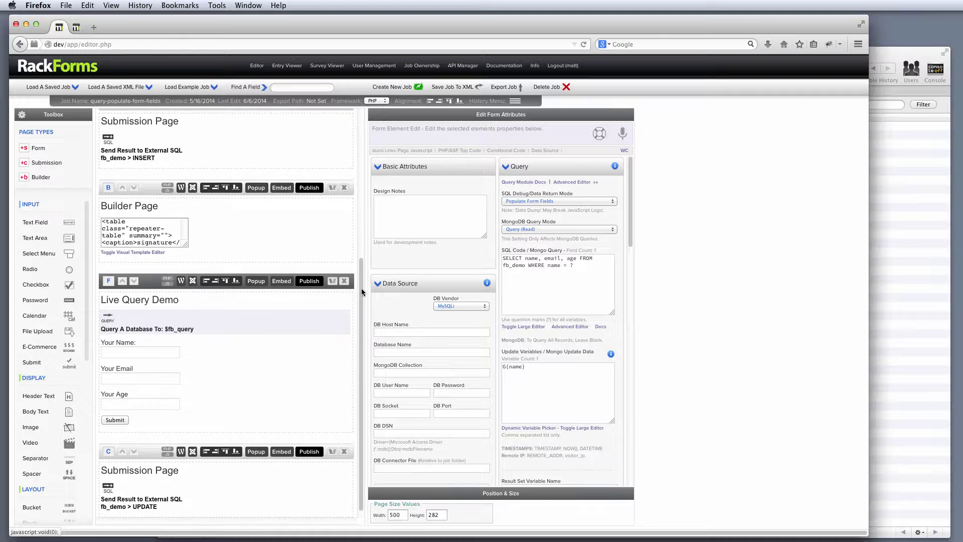
scroll(361, 291, up, 5)
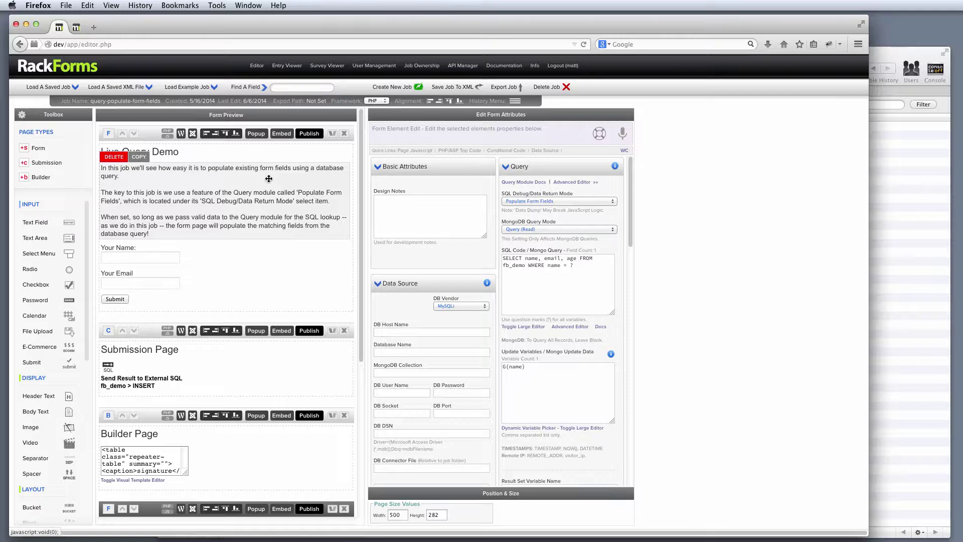
Inspect the first form page's properties and the SQL+ INSERT item on its submission page.
click(151, 138)
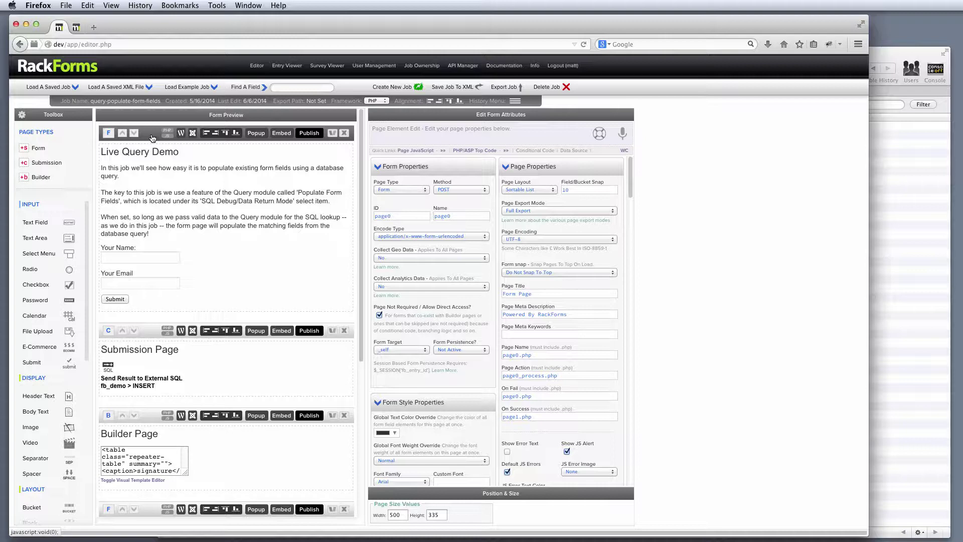
mouse_move(157, 382)
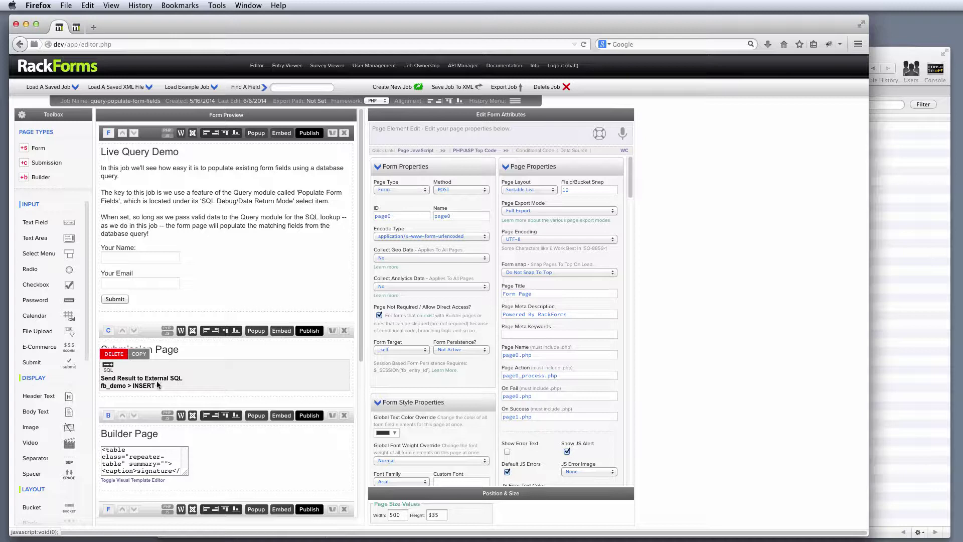
click(157, 382)
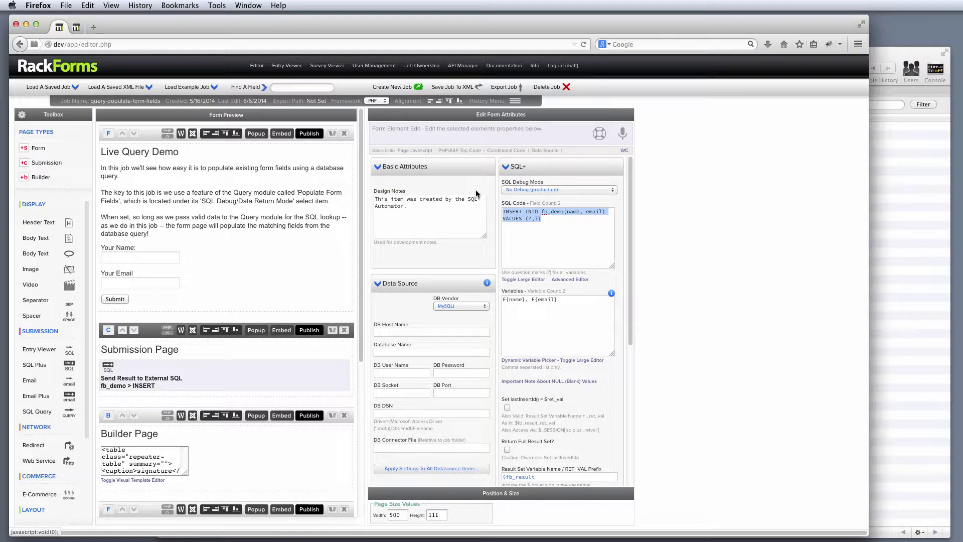
Open the MySQL SQL+ Automator from the first form page, examine its connection and name/email field details, and close it.
click(233, 195)
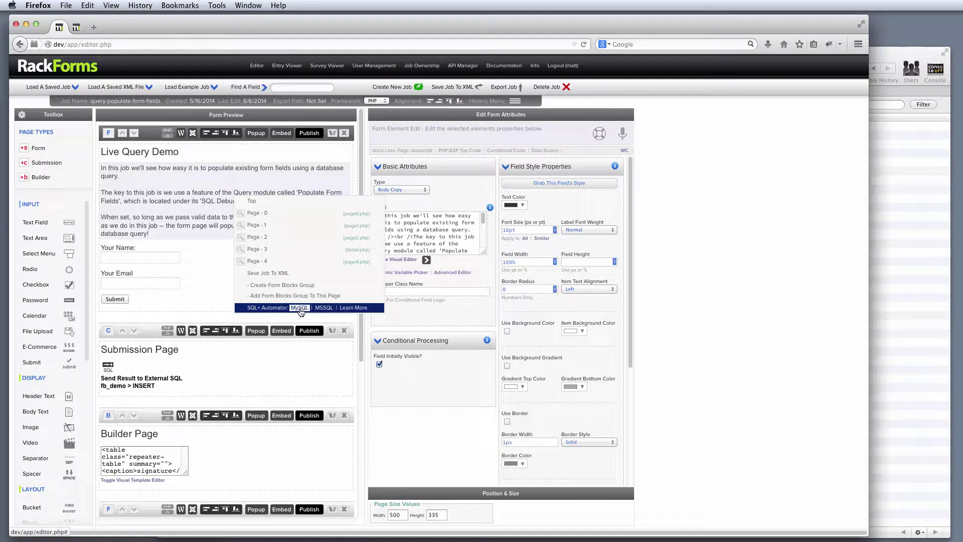
click(299, 307)
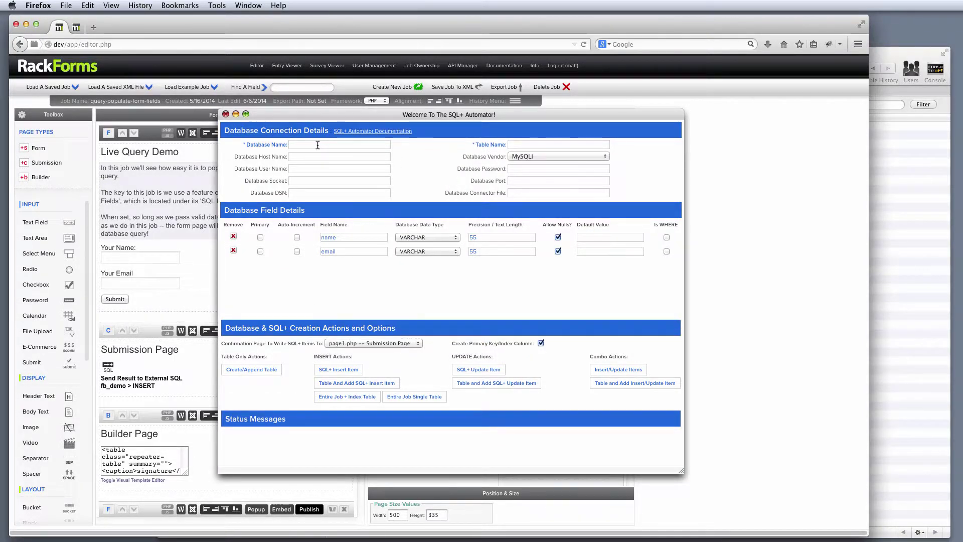
click(512, 145)
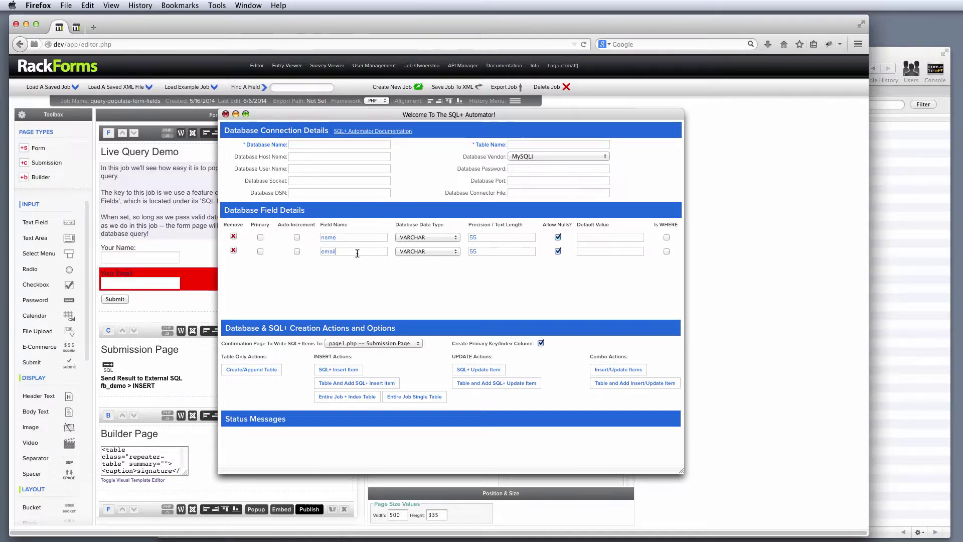
double_click(329, 249)
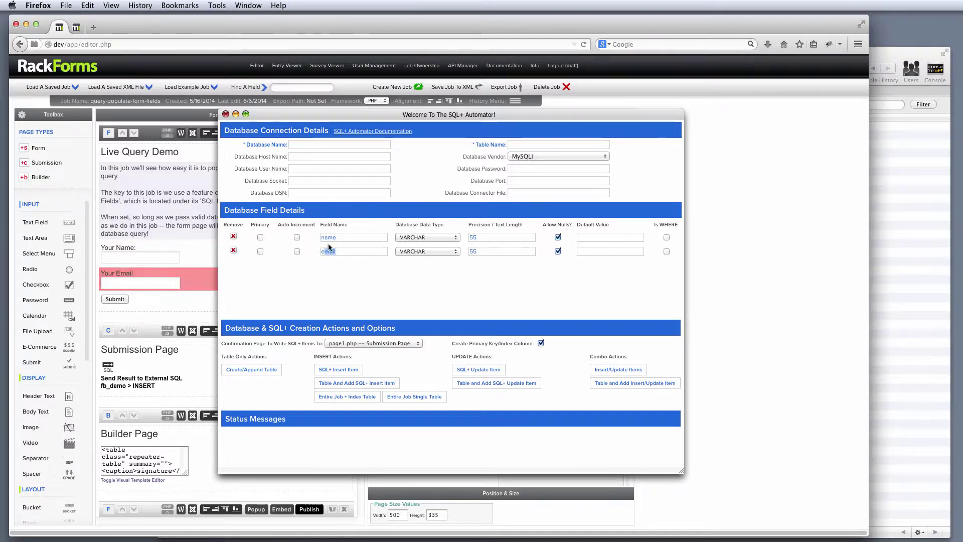
click(882, 162)
click(95, 198)
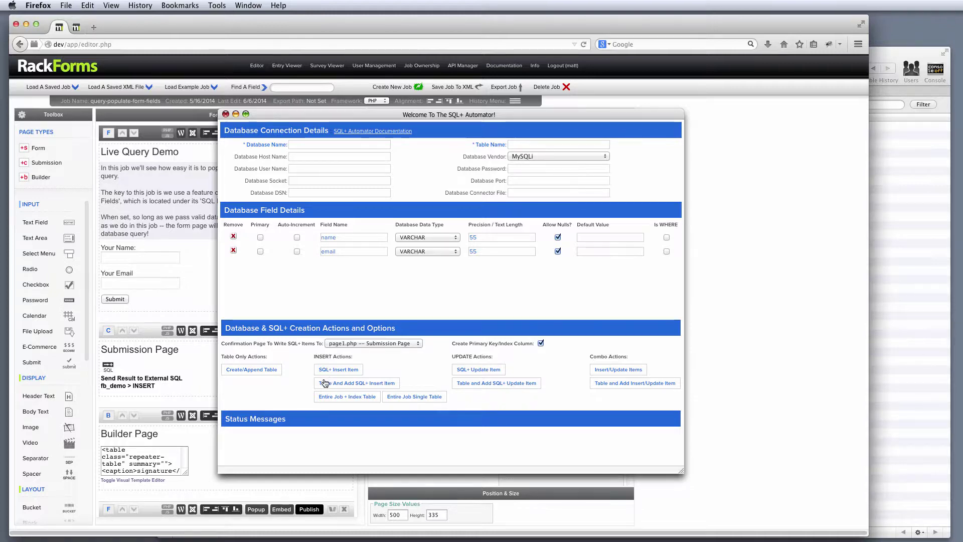
mouse_move(193, 251)
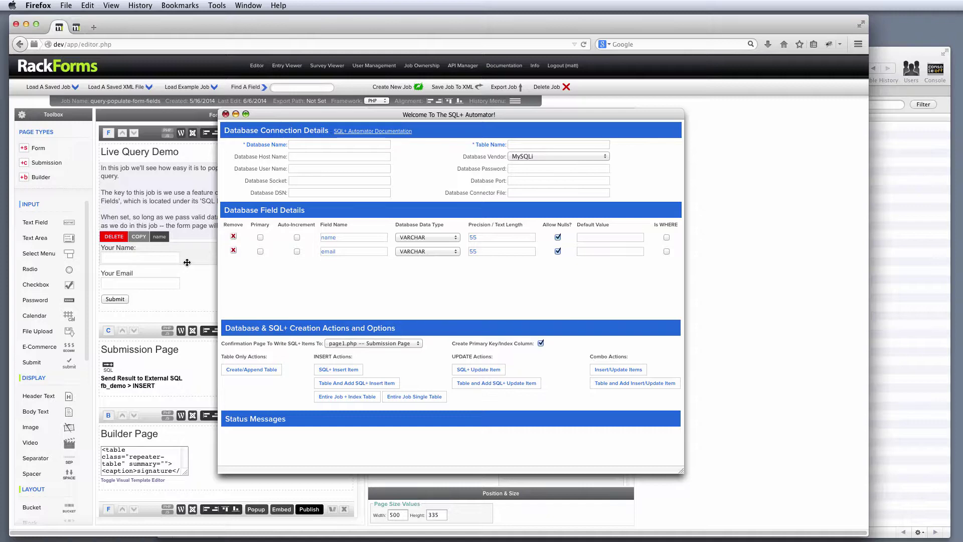
click(225, 114)
Check the columns selected by the SELECT statement in the second form's query element.
click(202, 246)
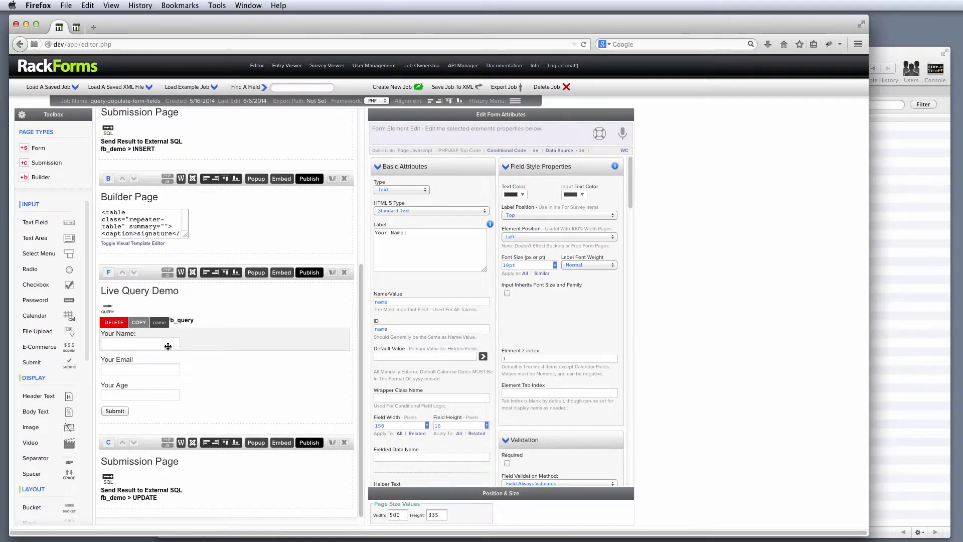
click(196, 321)
drag(595, 258, 480, 257)
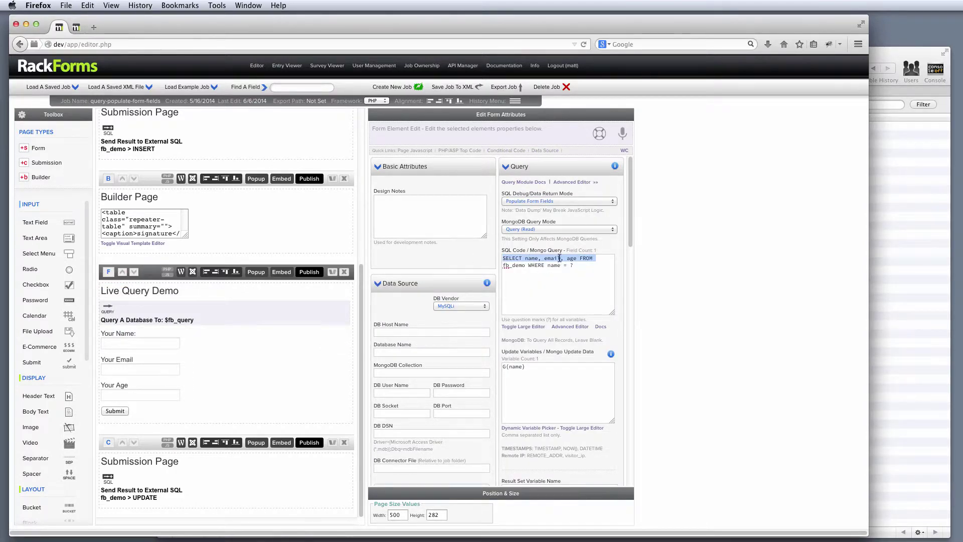
Compare the Name/Value settings of the second form's name, email and age fields with the query's column names.
click(211, 338)
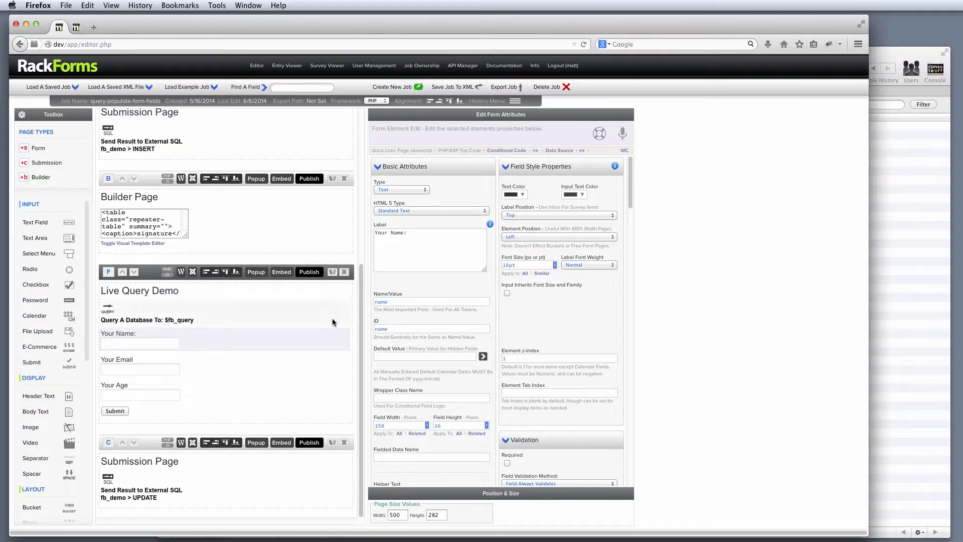
click(201, 363)
click(399, 302)
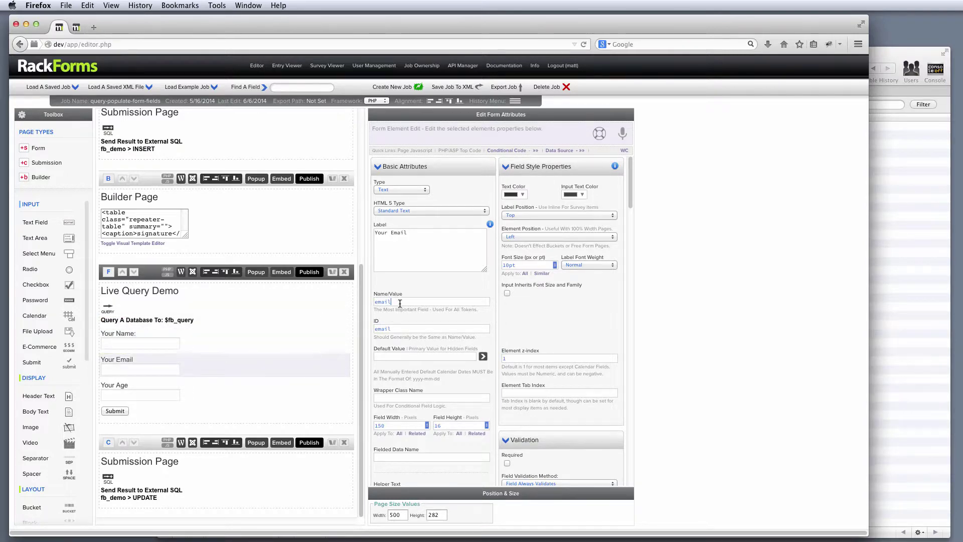
click(210, 392)
click(403, 301)
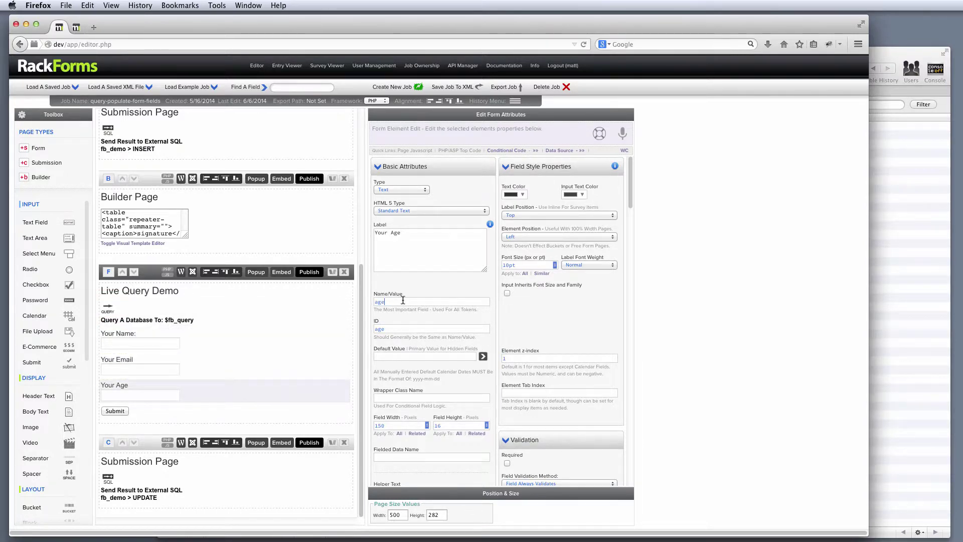
double_click(403, 300)
scroll(320, 291, up, 5)
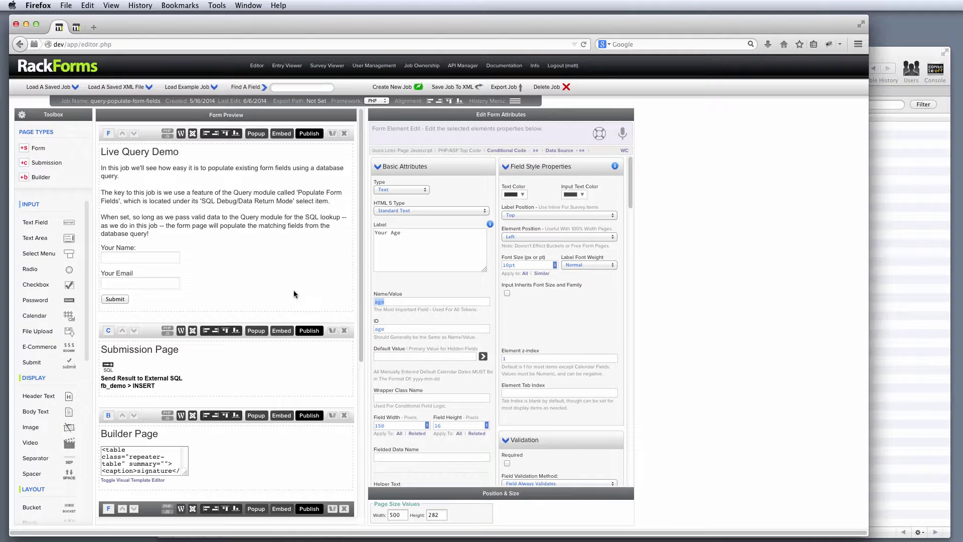
click(121, 100)
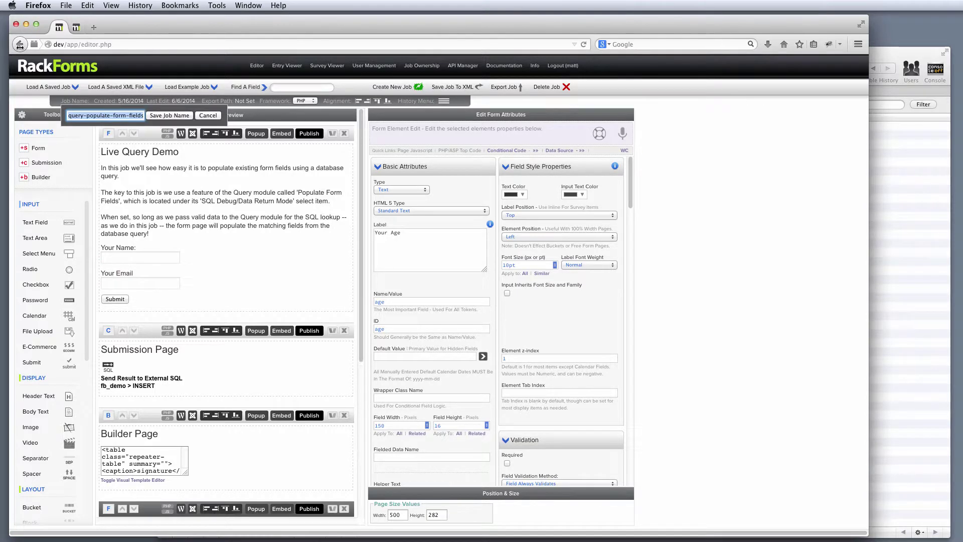
click(207, 115)
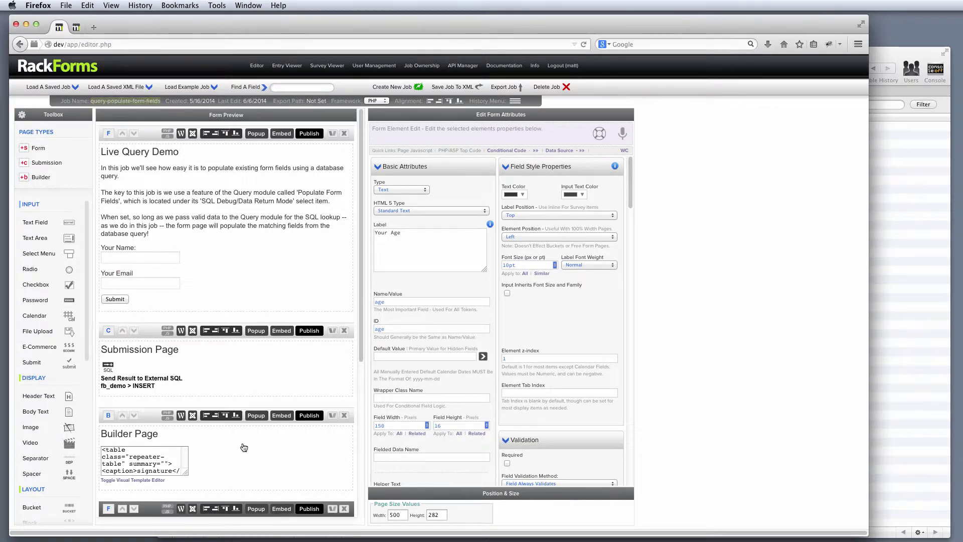
Examine the query's selected columns, its SQL Debug/Data Return Mode options and its WHERE clause.
scroll(242, 447, down, 5)
click(195, 307)
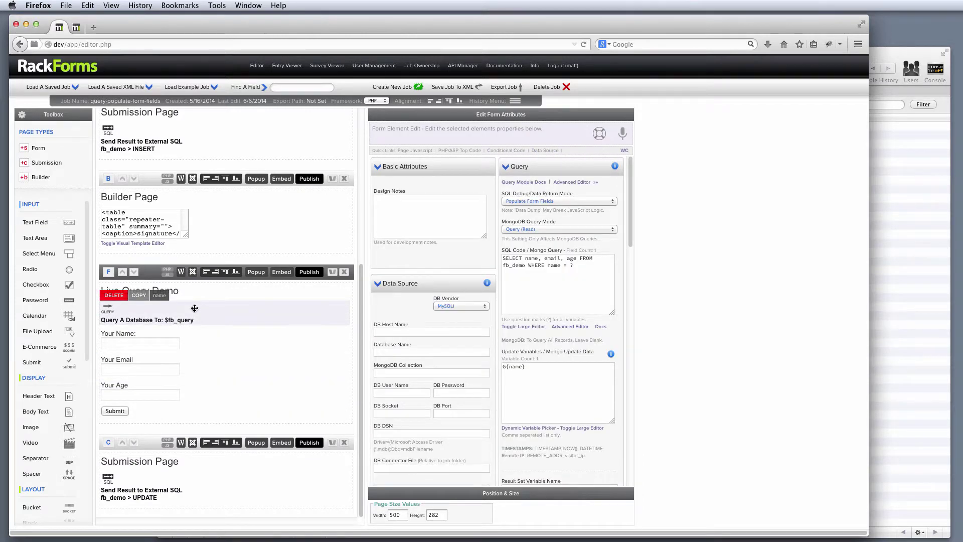
mouse_move(581, 269)
mouse_down()
mouse_move(490, 240)
mouse_move(575, 259)
mouse_up()
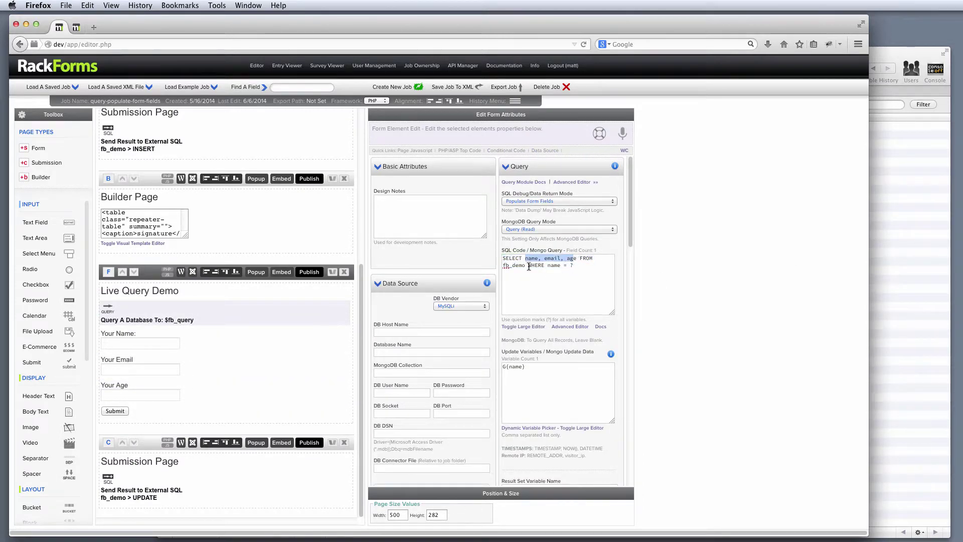
click(528, 267)
click(550, 201)
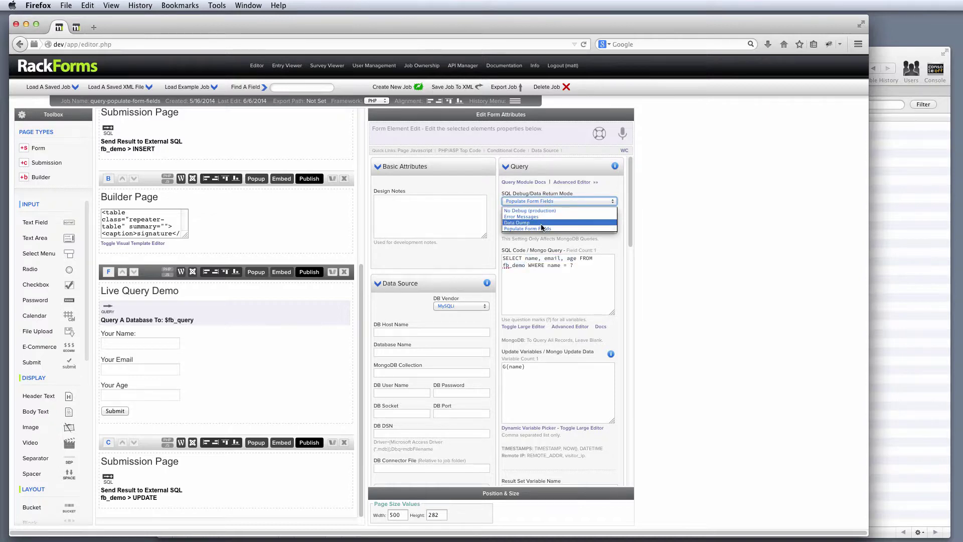
click(581, 201)
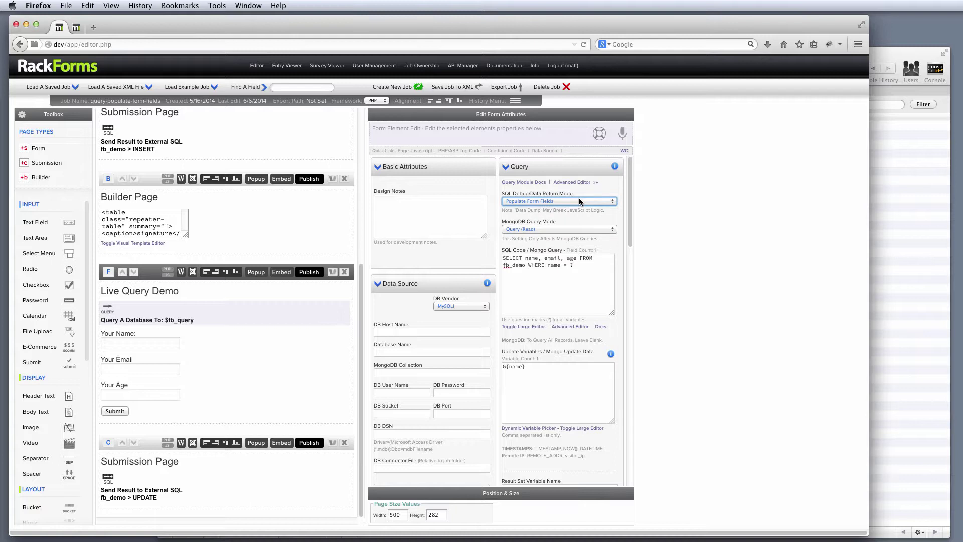
drag(581, 265, 495, 266)
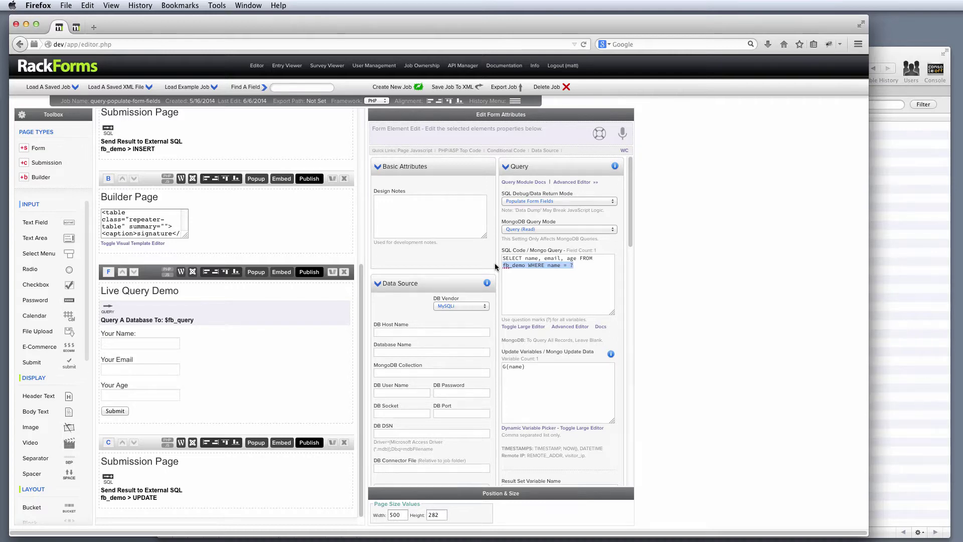
Reread the first form's introductory body text, then recheck the SQL Debug/Data Return Mode of the second form's query.
scroll(251, 217, up, 10)
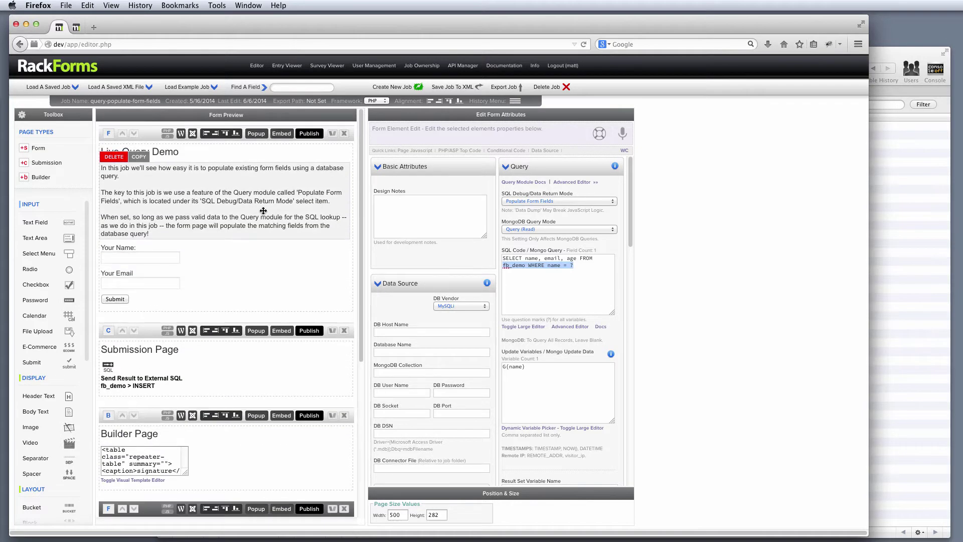
click(263, 210)
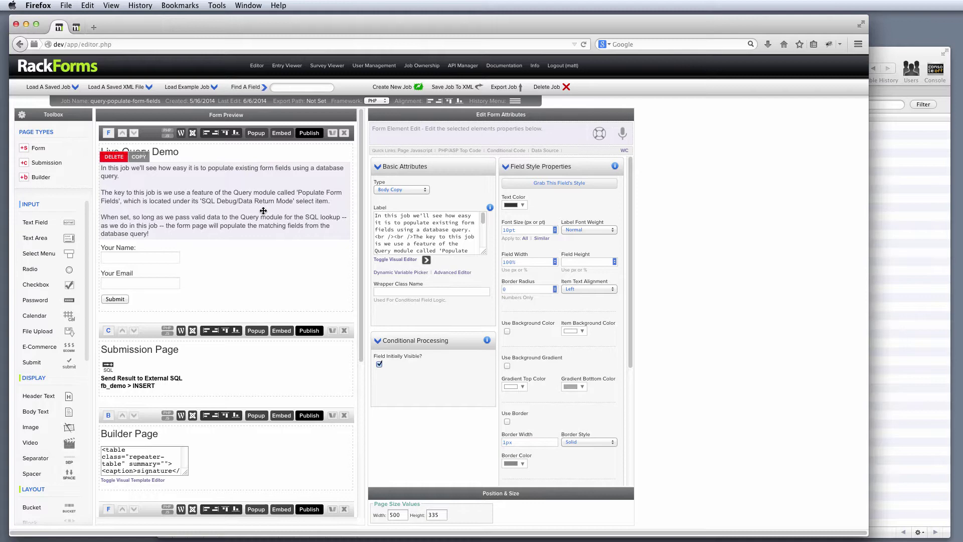
scroll(263, 211, down, 5)
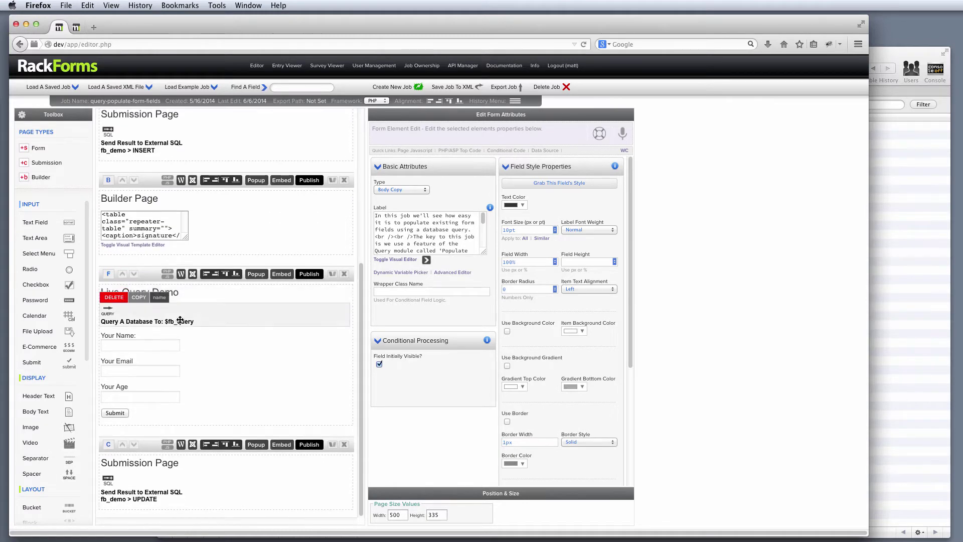
click(178, 320)
click(535, 203)
click(539, 204)
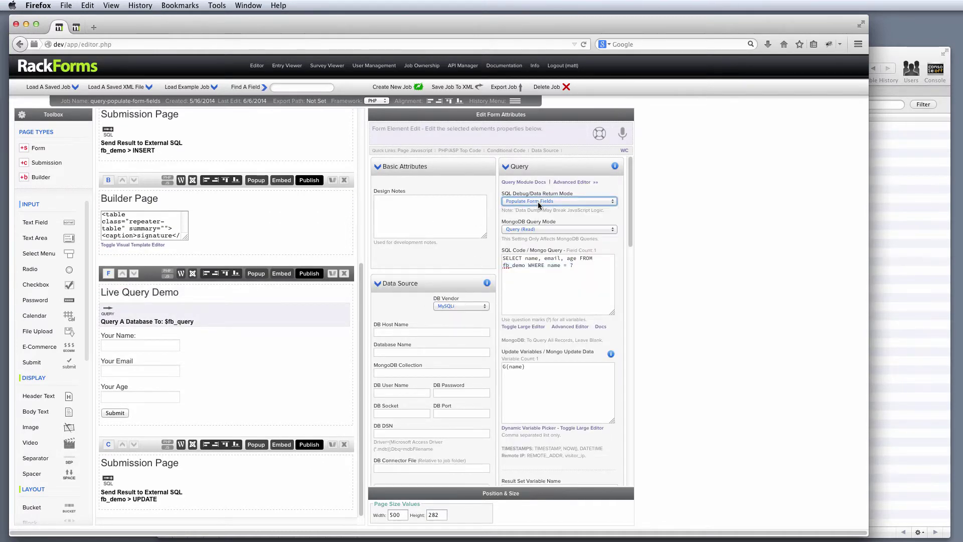